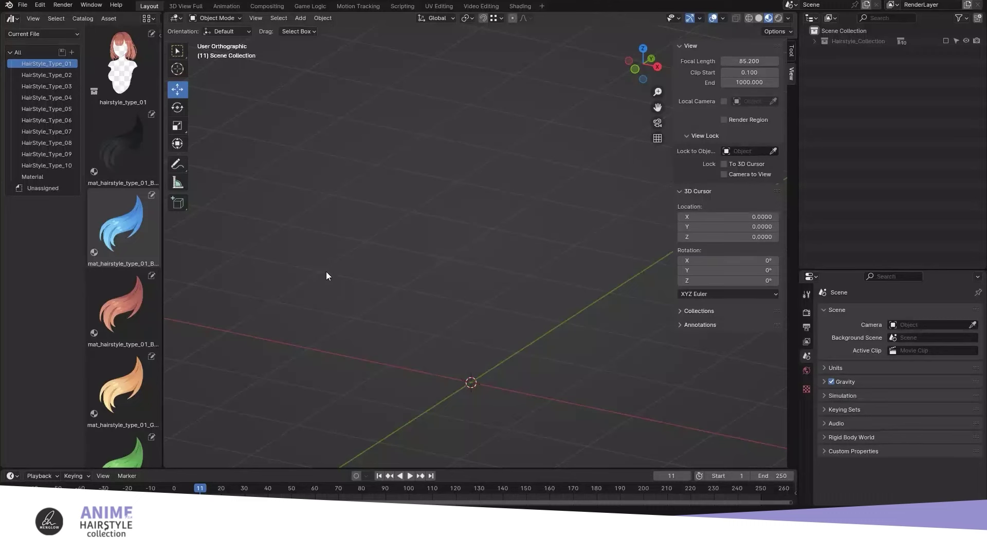
# Check the File menu, then make the anime_female_age_16 character body unselectable in the Outliner.
pyautogui.click(19, 6)
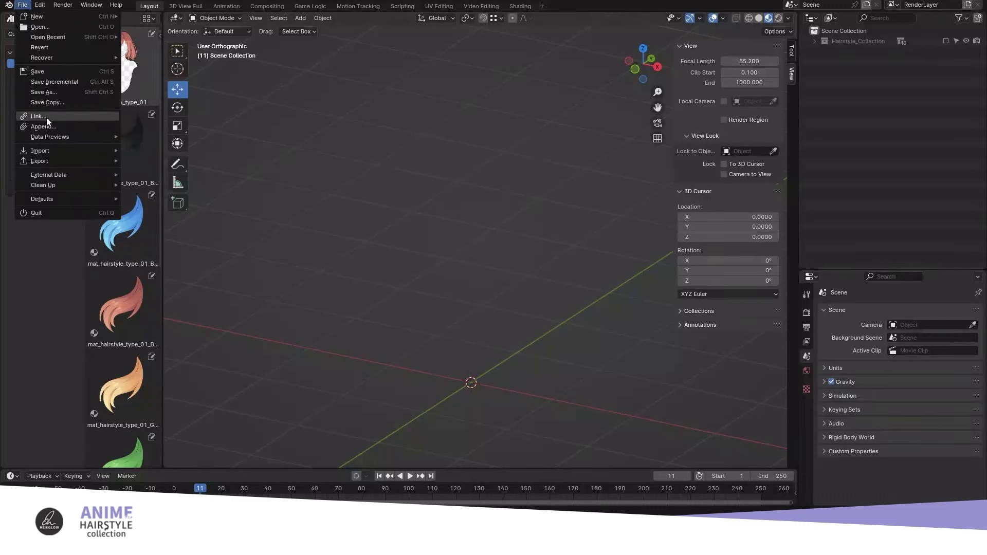
pyautogui.press('Escape')
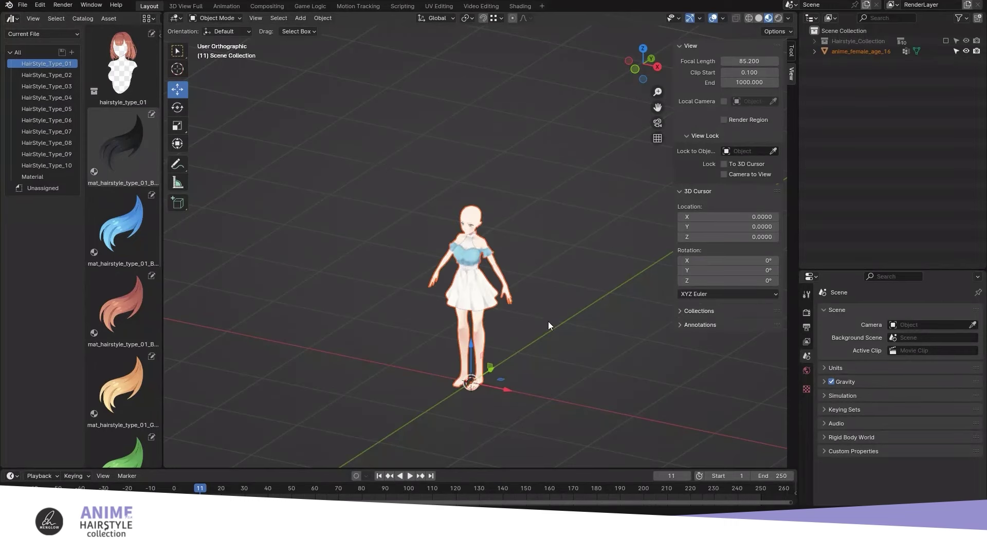
pyautogui.click(956, 51)
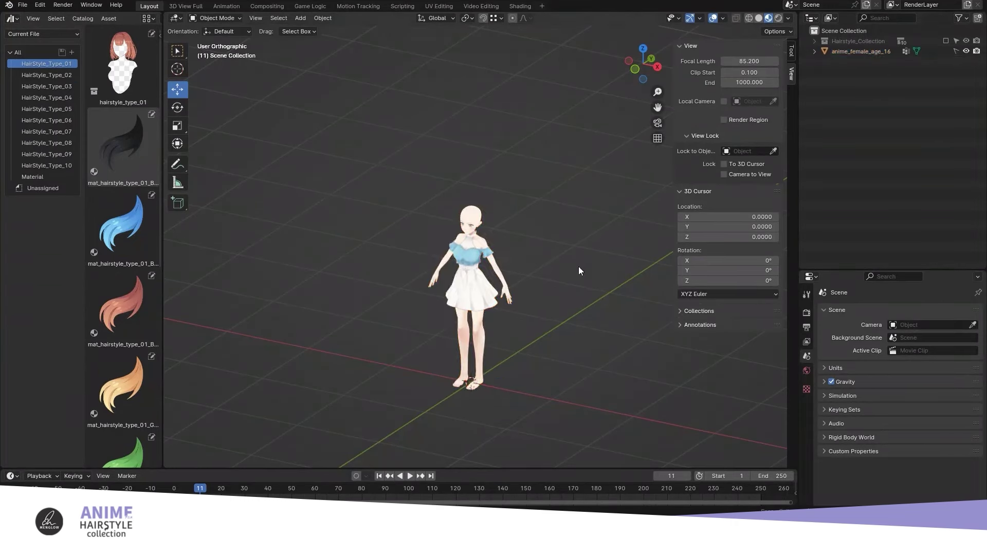
# From a front view, drag HairStyle_Type_07 from the Asset Browser into the scene.
pyautogui.moveTo(496, 325); pyautogui.dragTo(535, 312, button='middle')
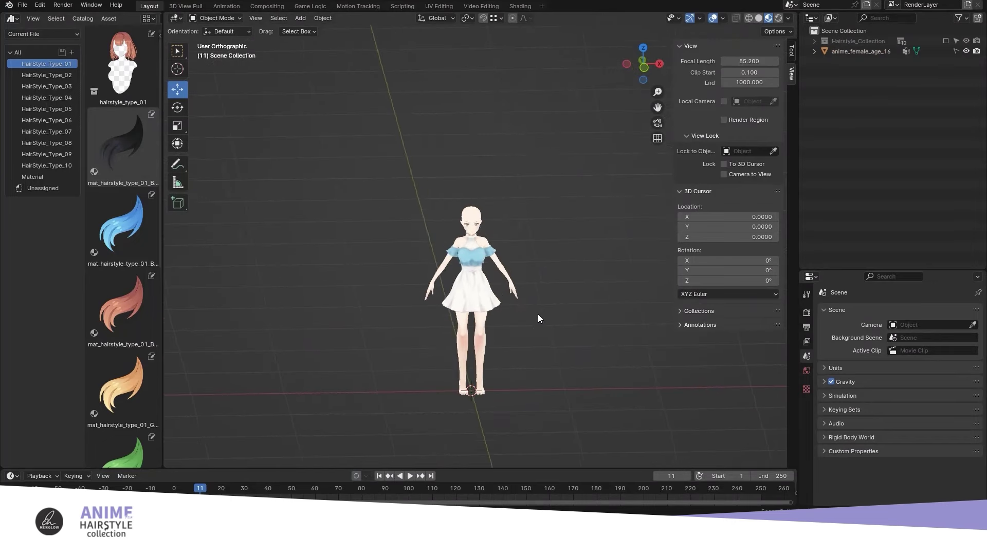
pyautogui.click(45, 109)
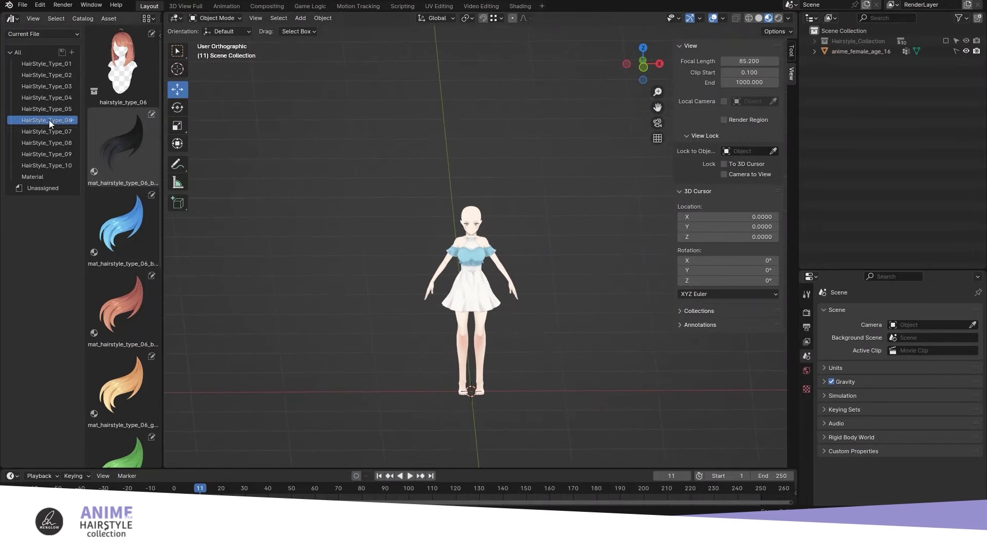
pyautogui.click(49, 131)
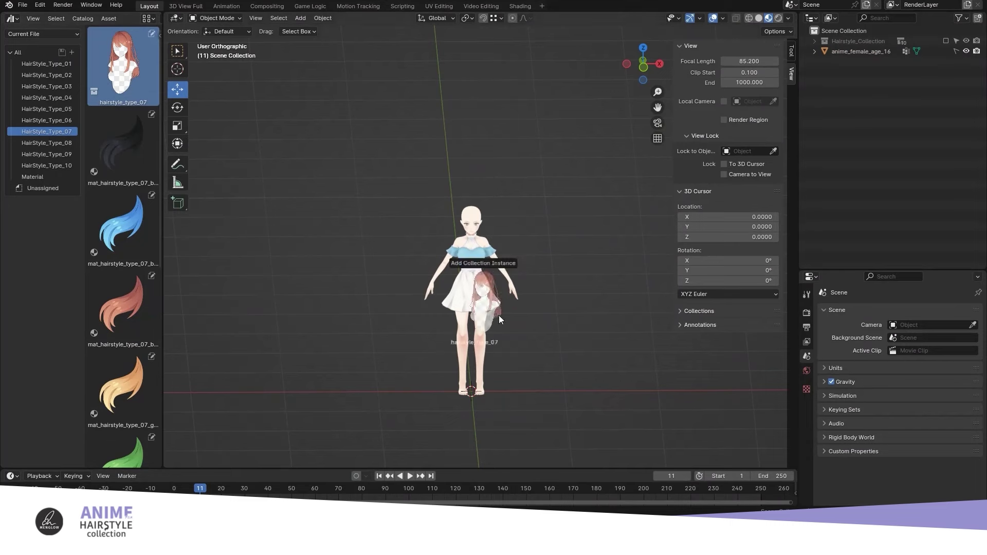
pyautogui.moveTo(124, 64); pyautogui.dragTo(550, 353)
# Set the hair instance's location X, Y and Z to 0.
pyautogui.click(284, 404)
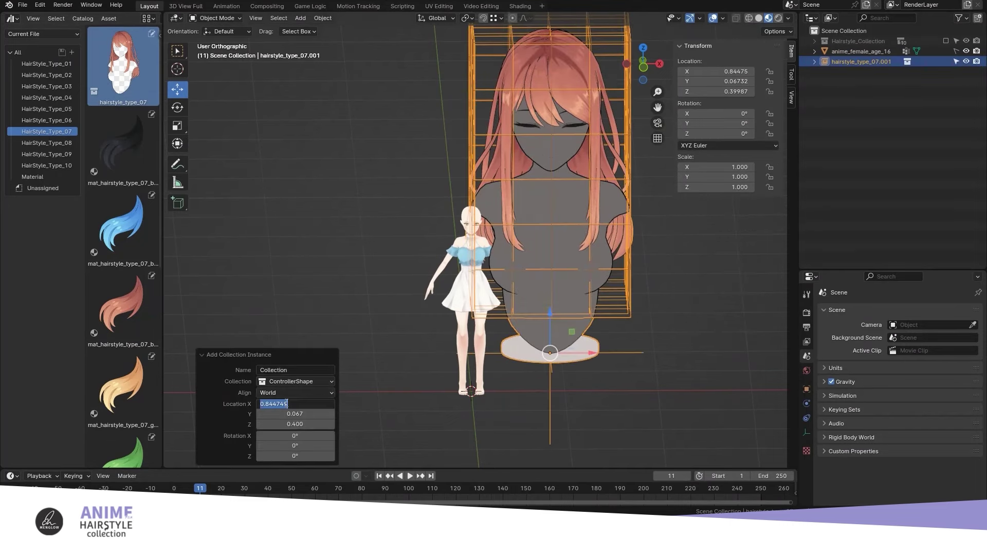
pyautogui.write('0')
pyautogui.press('Return')
pyautogui.click(290, 414)
pyautogui.write('0')
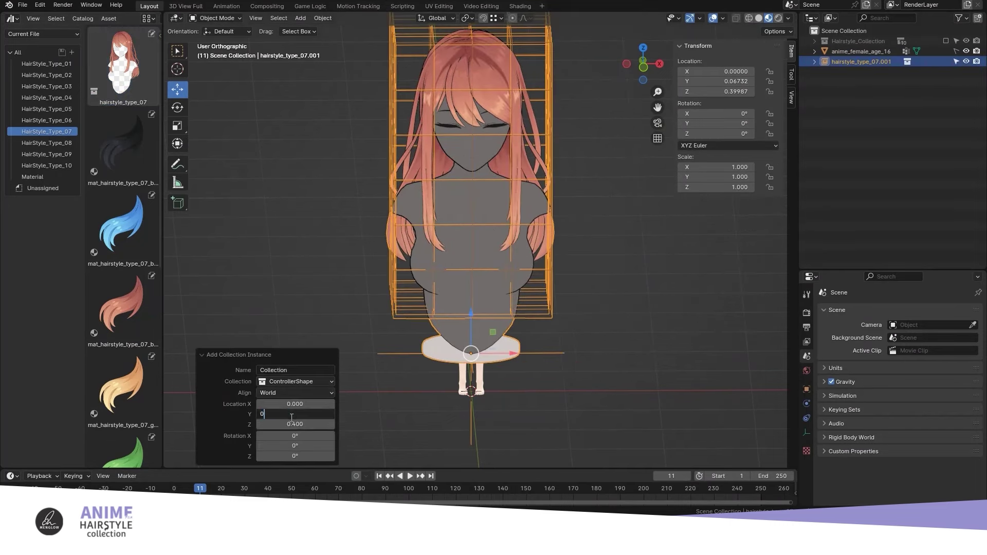
pyautogui.press('Return')
pyautogui.press('Return')
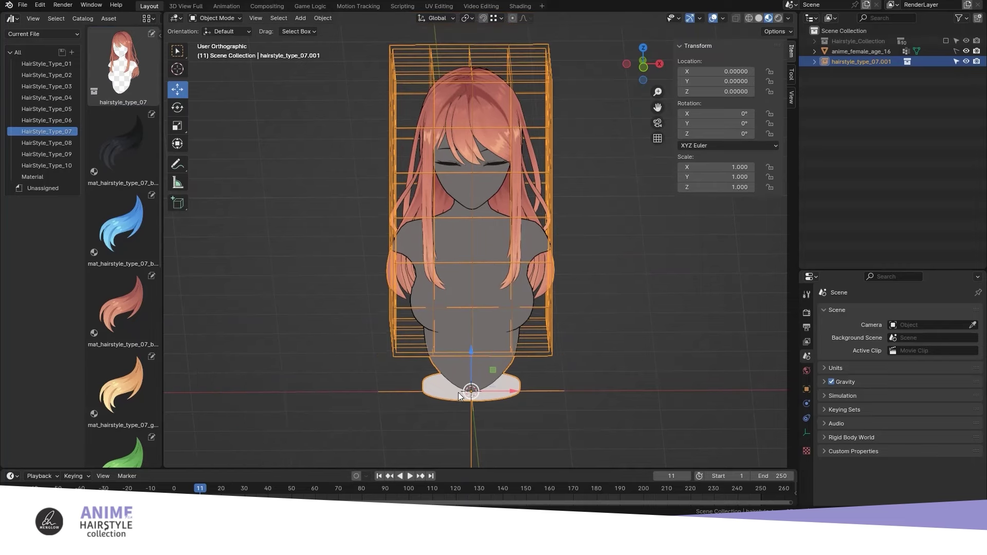
pyautogui.click(458, 393)
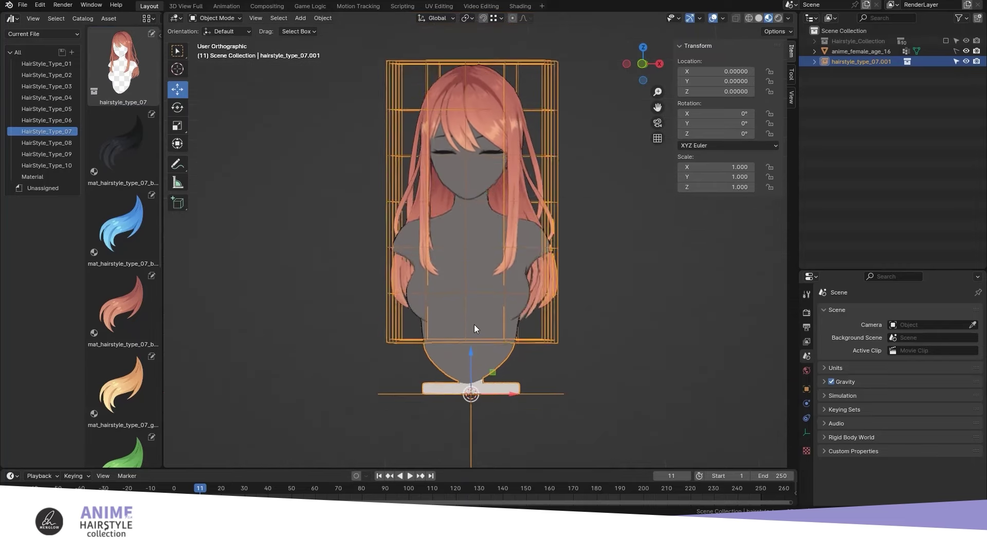
# Scale the hair down twice toward the character's size.
pyautogui.click(183, 144)
pyautogui.moveTo(504, 381); pyautogui.dragTo(532, 367)
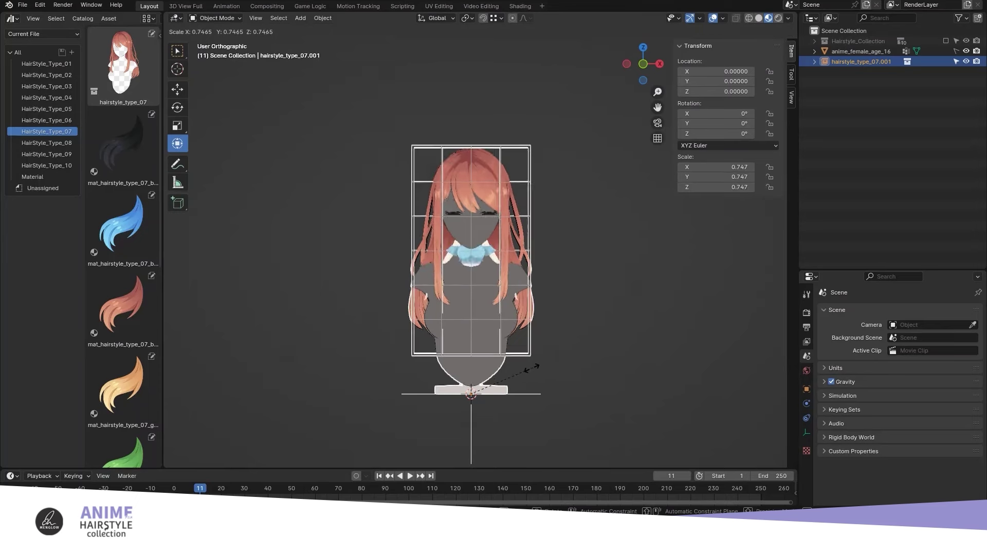
pyautogui.click(516, 376)
pyautogui.press('s')
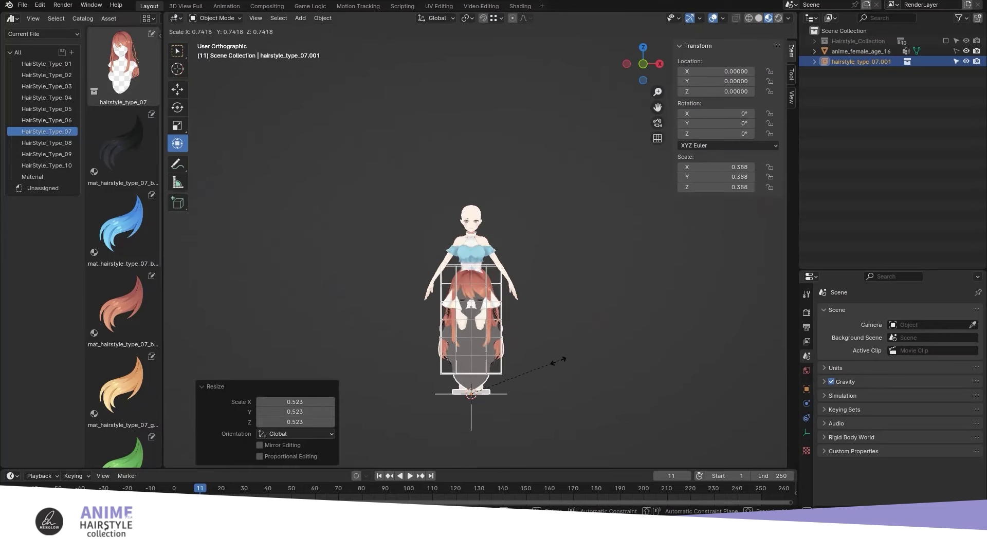
pyautogui.click(537, 363)
# Raise the hair to the head, scaling it to 0.213 and lifting it to Z 1.289.
pyautogui.moveTo(468, 354); pyautogui.dragTo(474, 217)
pyautogui.scroll(1, 483, 247)
pyautogui.scroll(4, 486, 252)
pyautogui.scroll(1, 489, 256)
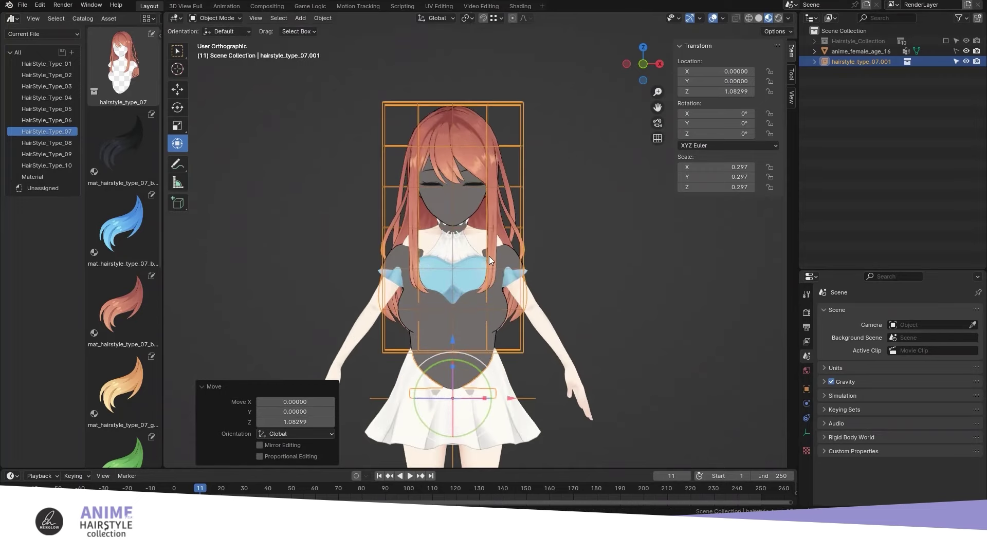
pyautogui.press('s')
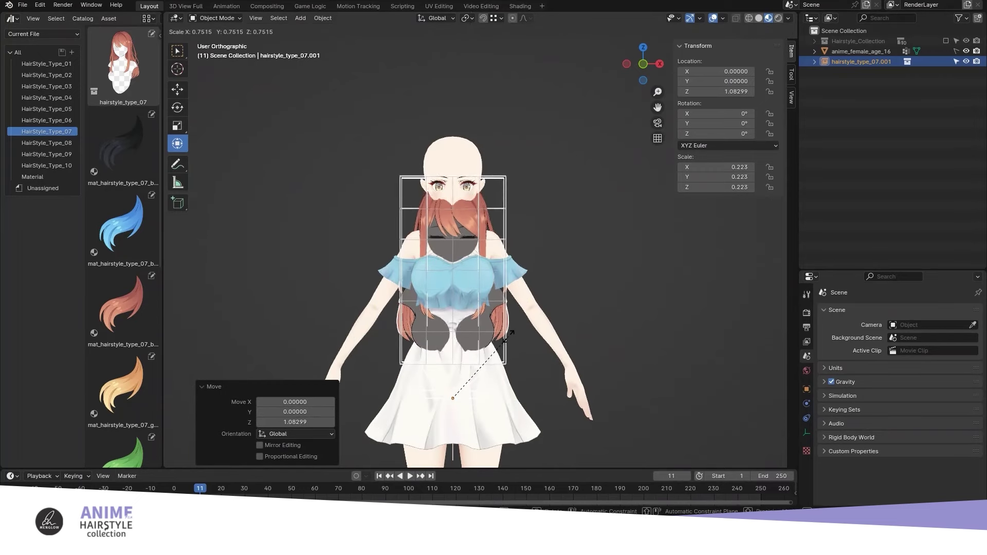
pyautogui.click(505, 340)
pyautogui.moveTo(453, 344); pyautogui.dragTo(455, 280)
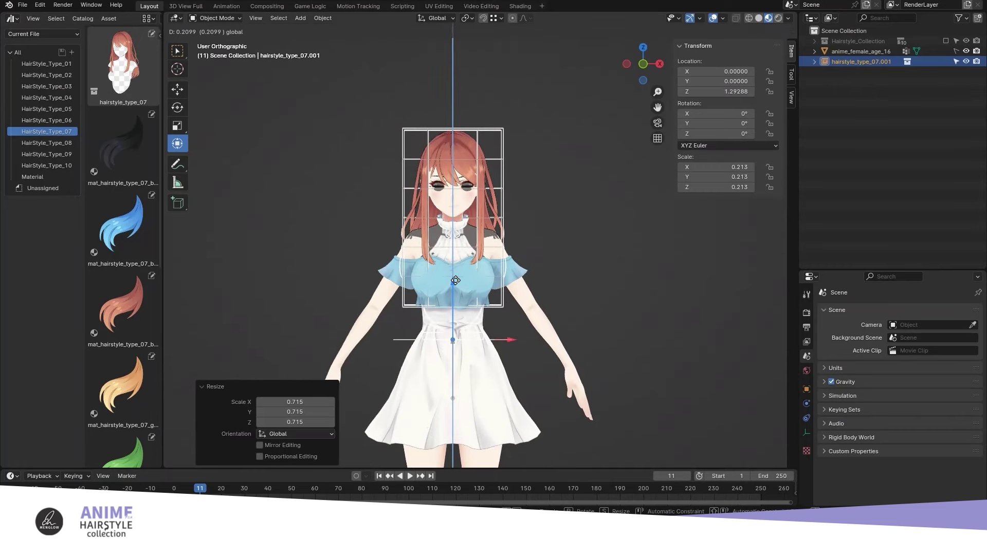
pyautogui.moveTo(455, 279); pyautogui.dragTo(456, 281)
pyautogui.click(660, 65)
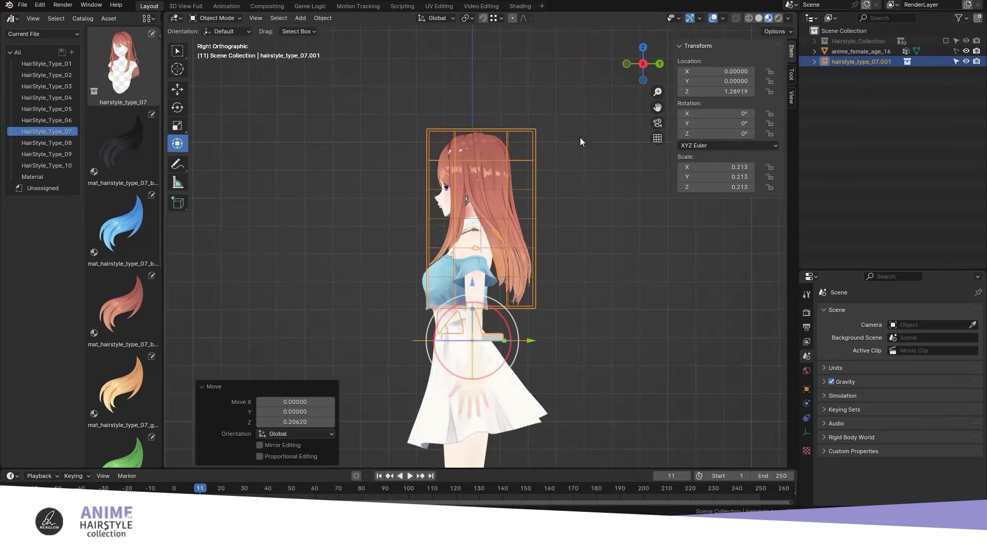
# From the side, centre the hair at Y -0.00368, then hide the character body.
pyautogui.moveTo(526, 339); pyautogui.dragTo(527, 340)
pyautogui.moveTo(462, 194); pyautogui.dragTo(571, 193, button='middle')
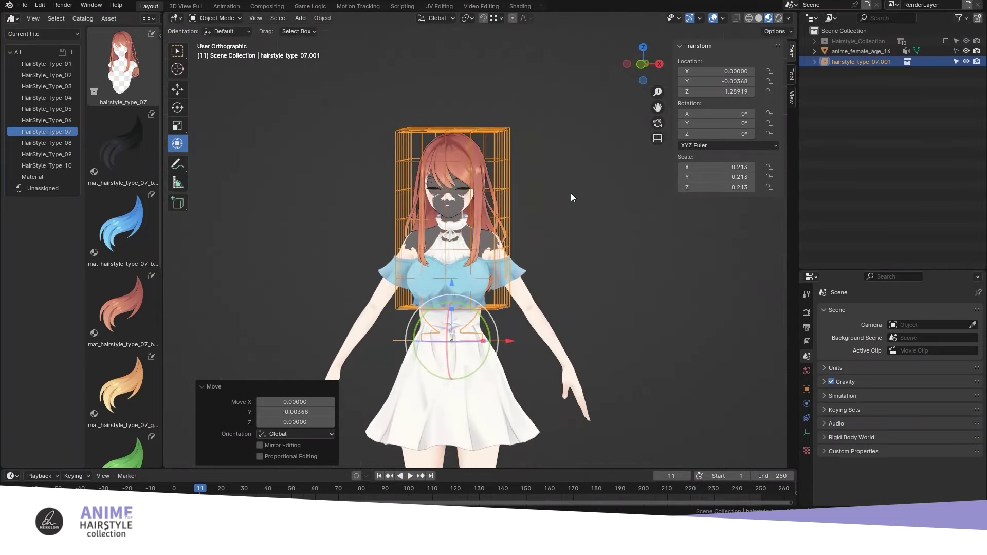
pyautogui.click(965, 52)
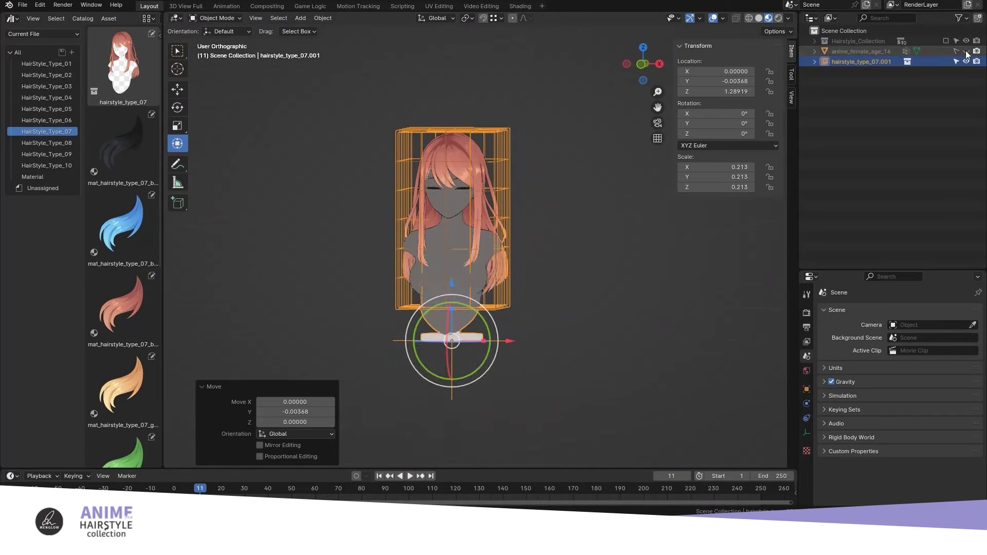
pyautogui.click(473, 268)
pyautogui.click(323, 19)
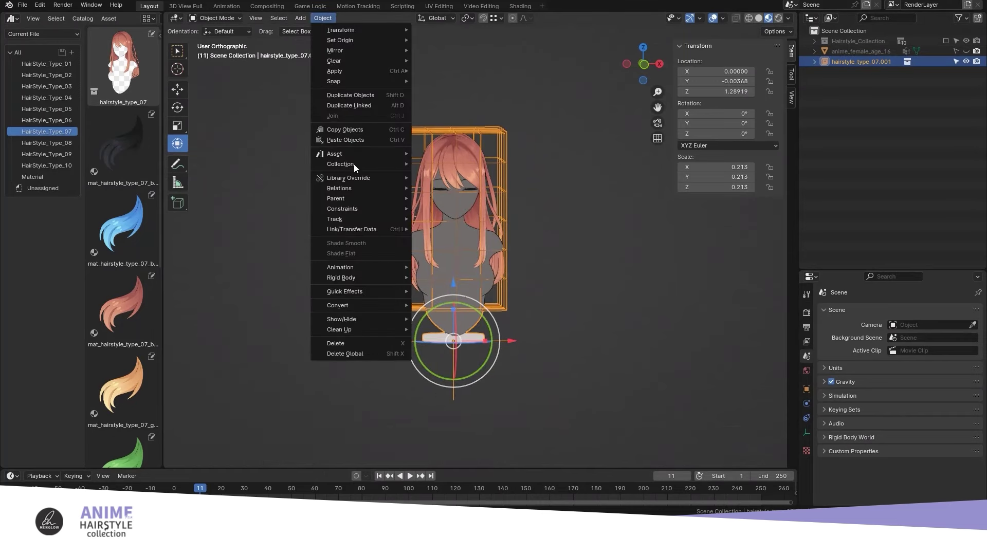
pyautogui.moveTo(335, 71)
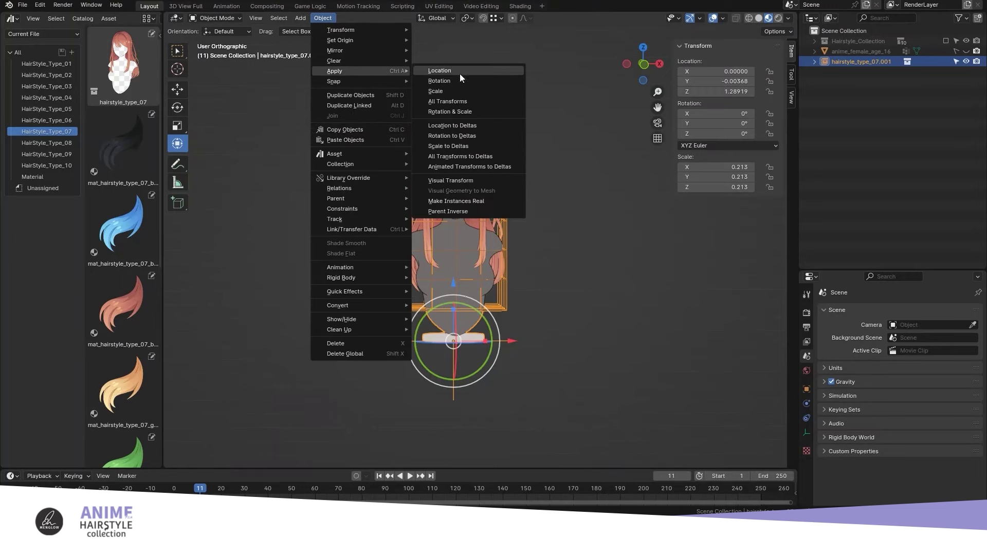
# Make the hair instance real and select headbust_07.001's hair, lattice and adjustbox children.
pyautogui.click(458, 201)
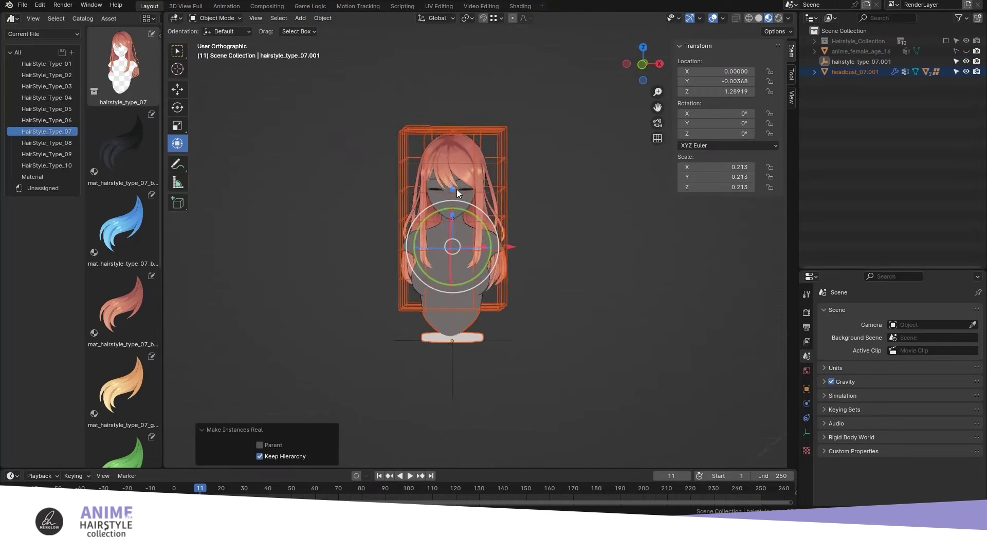
pyautogui.scroll(2, 459, 182)
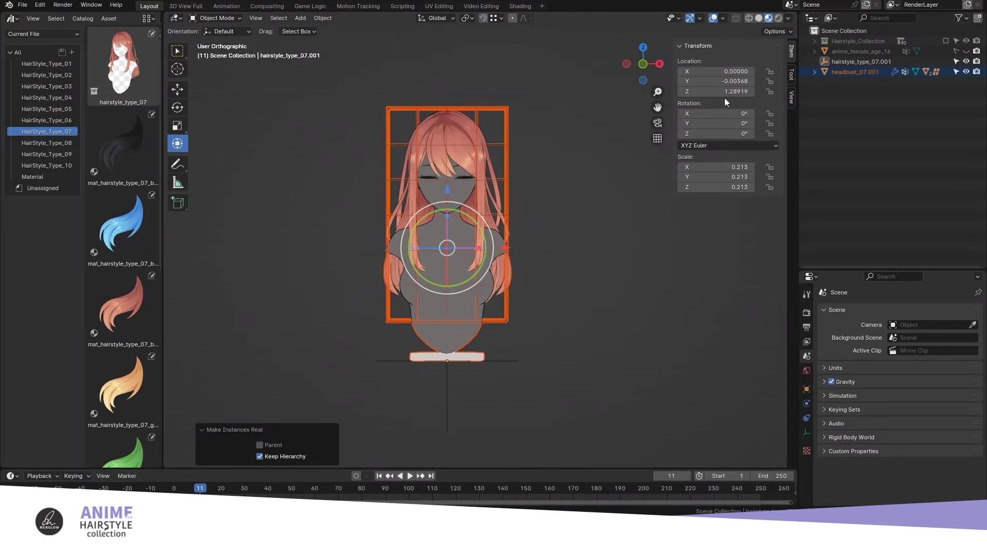
pyautogui.click(813, 73)
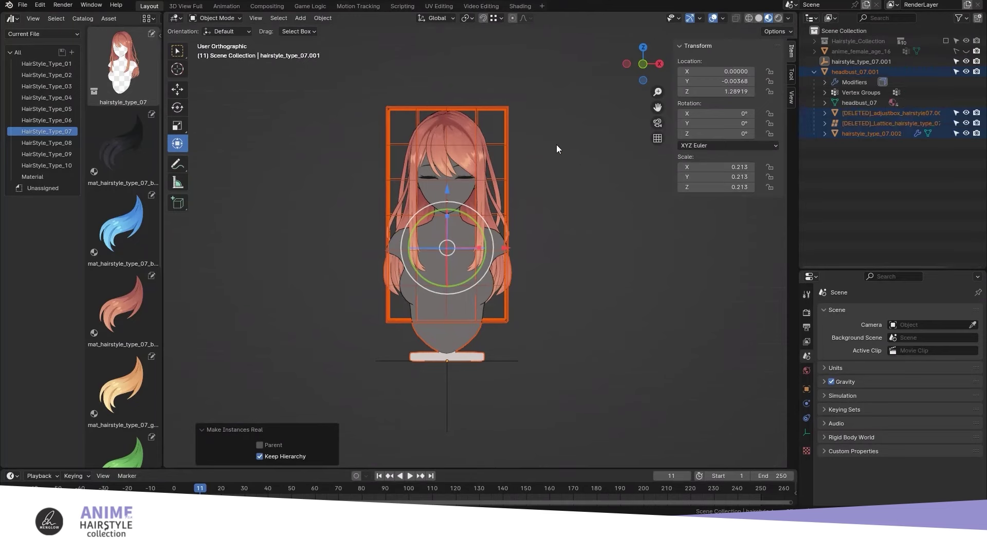
pyautogui.click(511, 131)
pyautogui.moveTo(554, 65); pyautogui.dragTo(342, 442)
pyautogui.click(323, 18)
pyautogui.moveTo(339, 188)
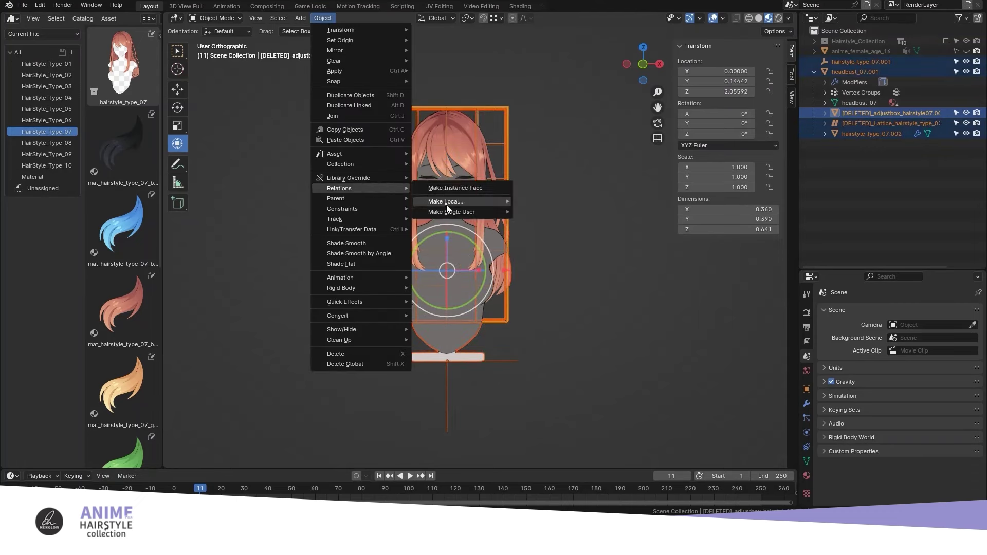
# Make the hair objects single-user and clear their parent, keeping transformation.
pyautogui.moveTo(452, 211)
pyautogui.click(547, 221)
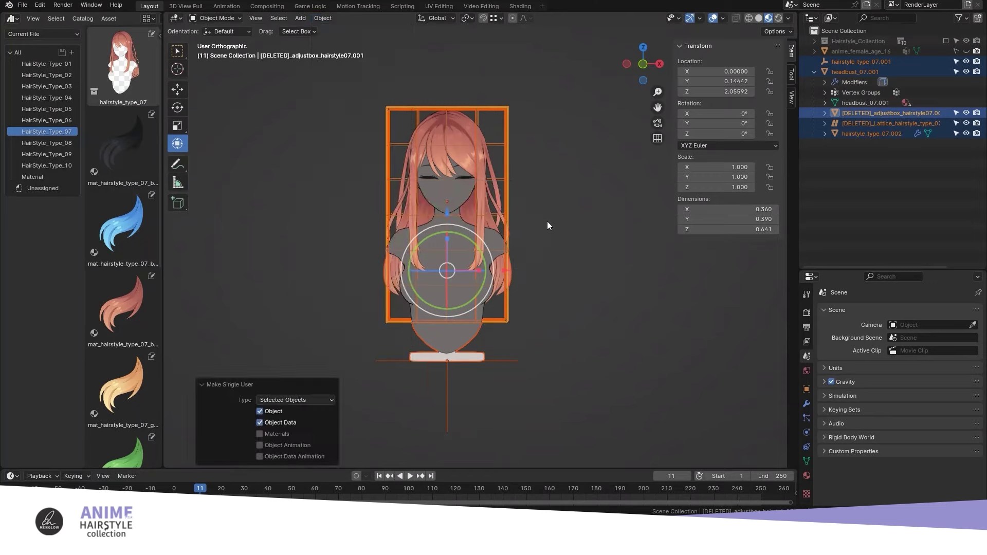
pyautogui.click(529, 170)
pyautogui.moveTo(539, 90); pyautogui.dragTo(382, 375)
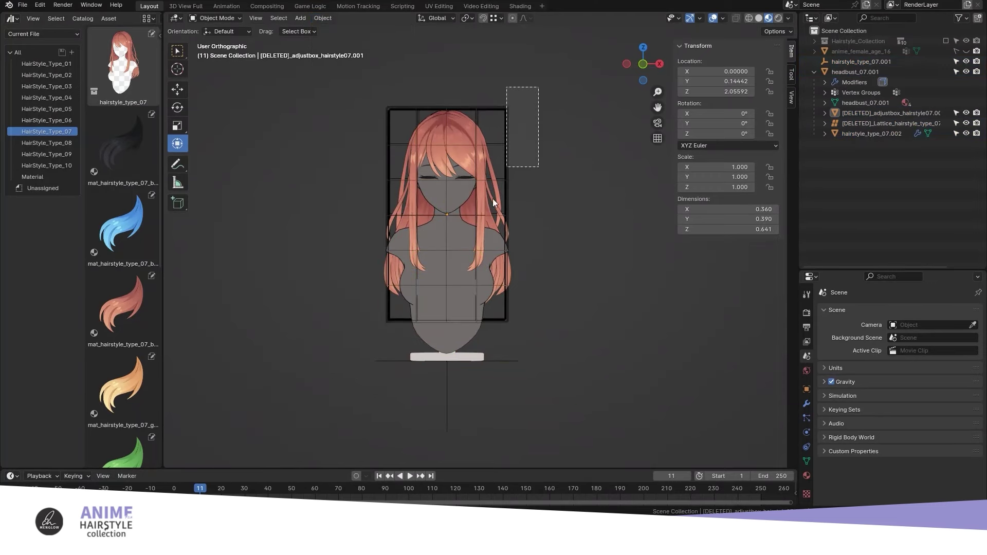
pyautogui.click(323, 18)
pyautogui.moveTo(360, 199)
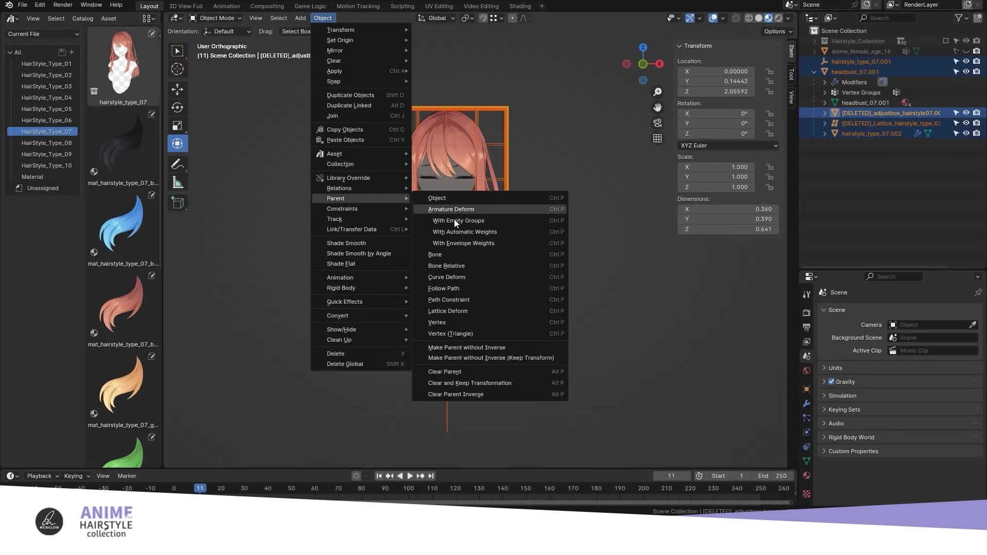
pyautogui.click(457, 383)
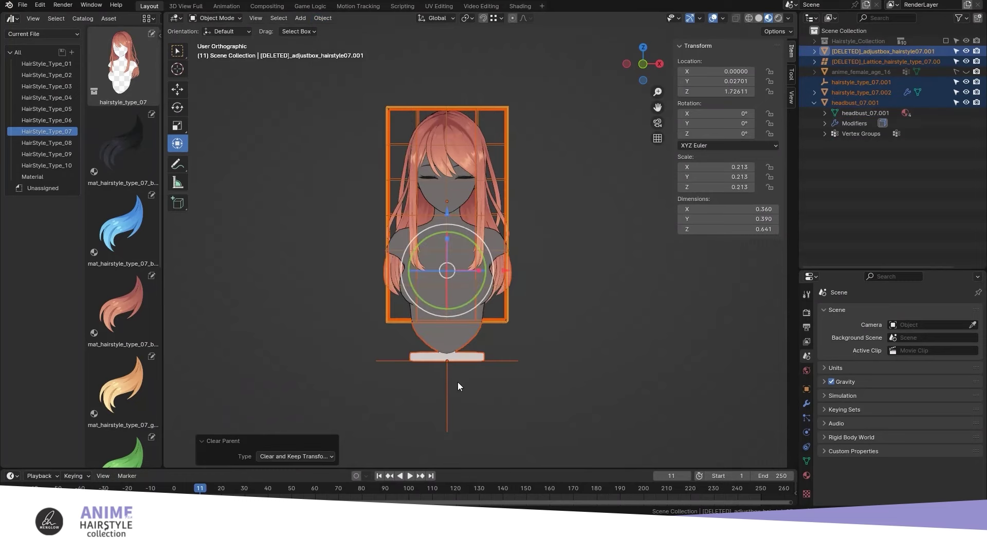
# Delete headbust_07.001 and the hairstyle_type_07.001 armature.
pyautogui.click(535, 320)
pyautogui.click(464, 345)
pyautogui.keyDown('shift'); pyautogui.click(511, 362); pyautogui.keyUp('shift')
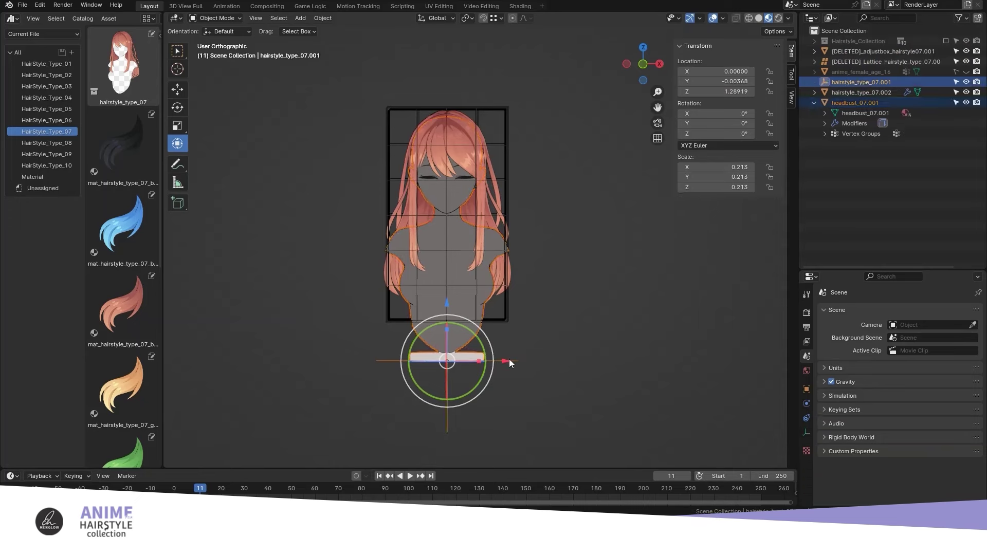
pyautogui.click(323, 19)
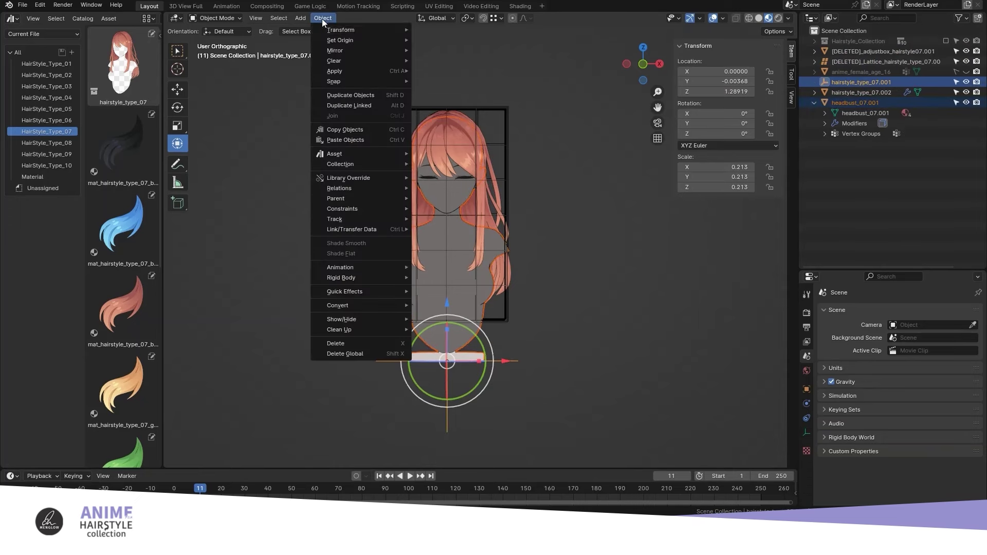
pyautogui.click(359, 343)
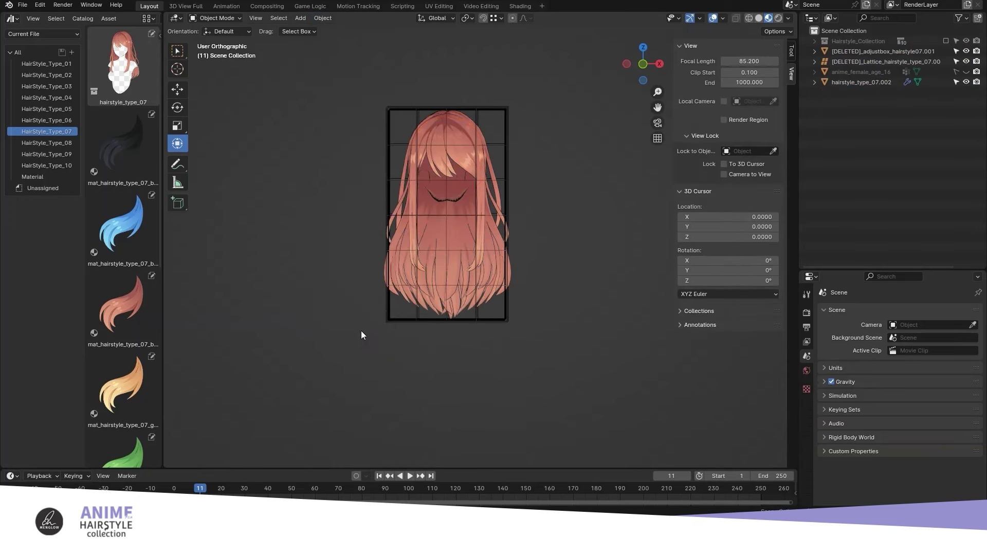
# Unhide the female character body under the hair.
pyautogui.click(966, 72)
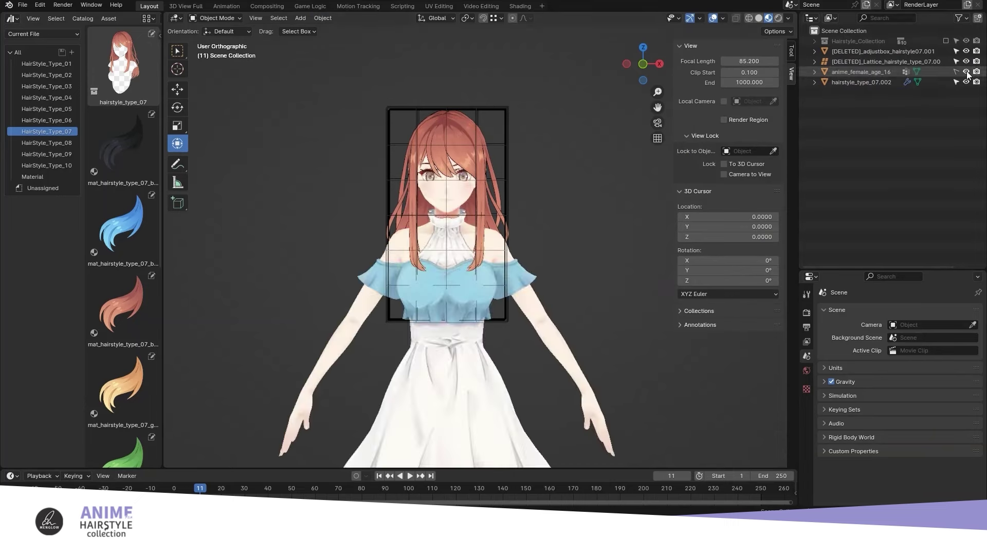
pyautogui.keyDown('shift'); pyautogui.moveTo(520, 110); pyautogui.dragTo(524, 145, button='middle'); pyautogui.keyUp('shift')
pyautogui.scroll(2, 523, 146)
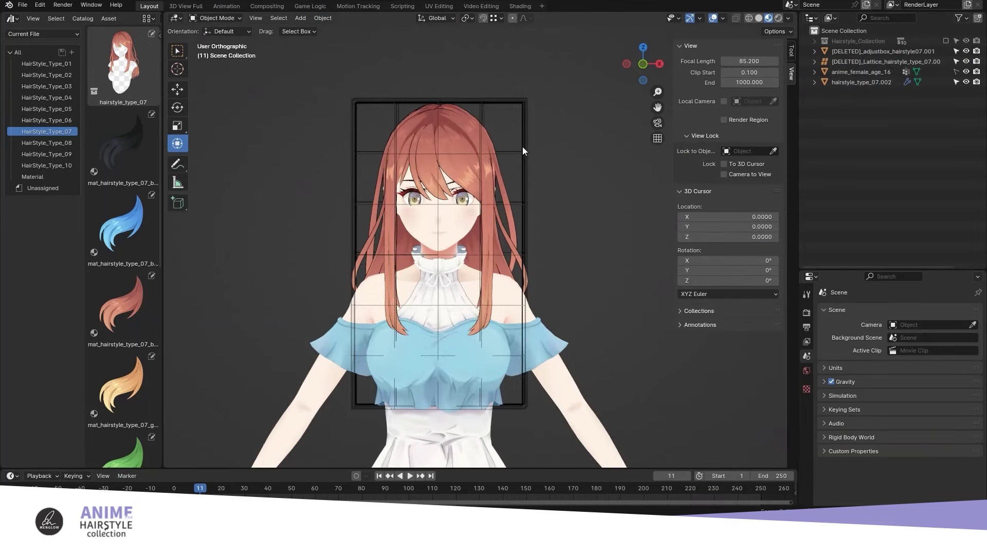
# Select the adjustbox cage, enter Edit Mode and turn on X-ray.
pyautogui.click(532, 97)
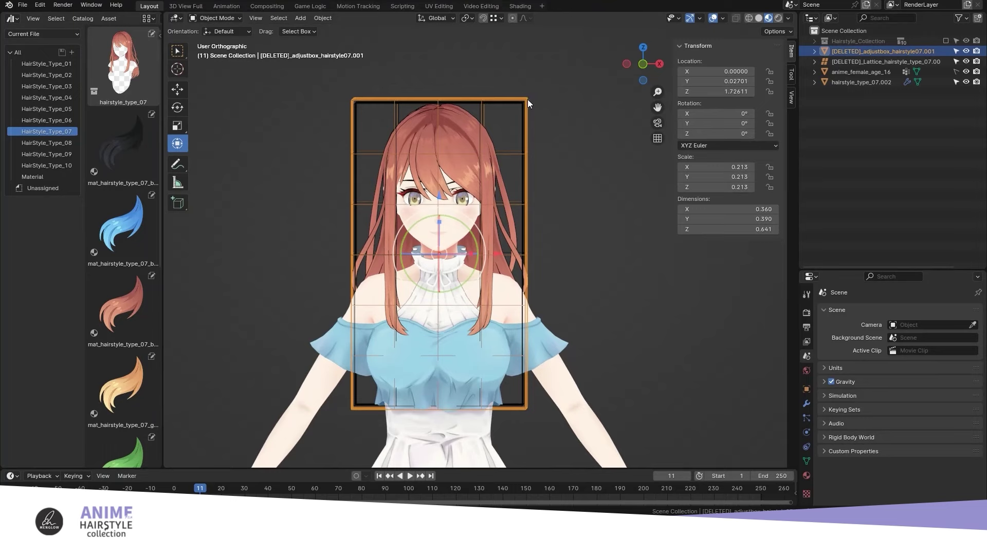
pyautogui.moveTo(530, 143); pyautogui.dragTo(545, 151, button='middle')
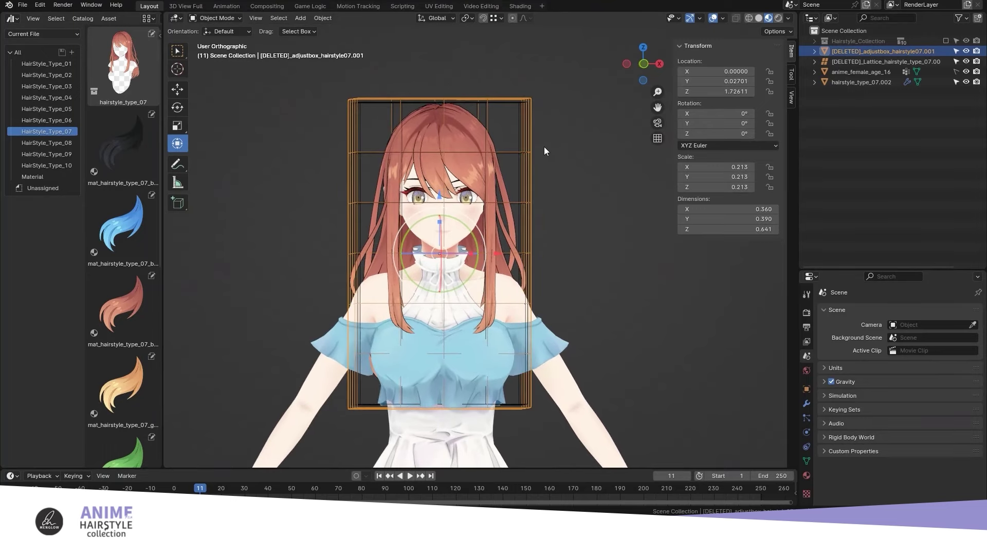
pyautogui.click(226, 15)
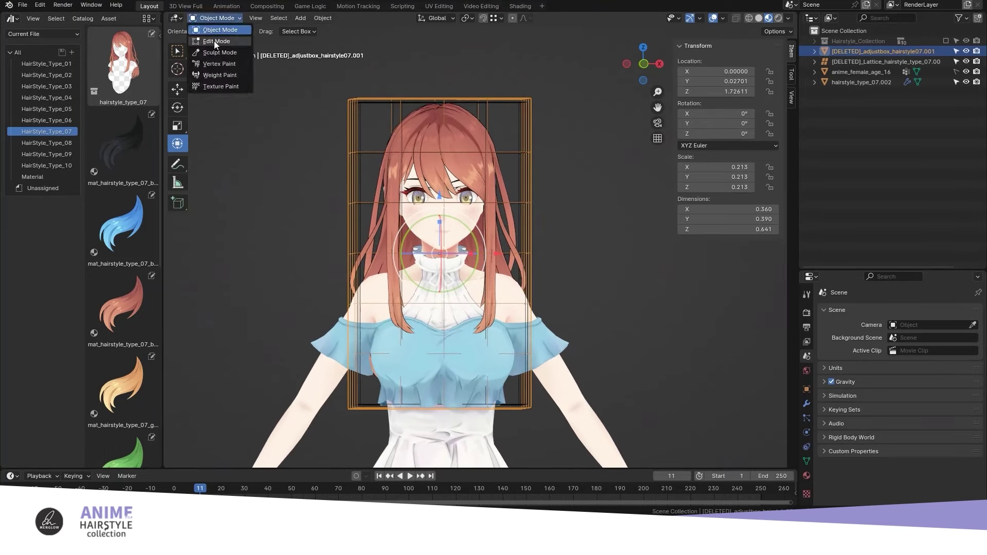
pyautogui.click(214, 41)
pyautogui.click(532, 98)
pyautogui.moveTo(533, 99); pyautogui.dragTo(544, 109, button='middle')
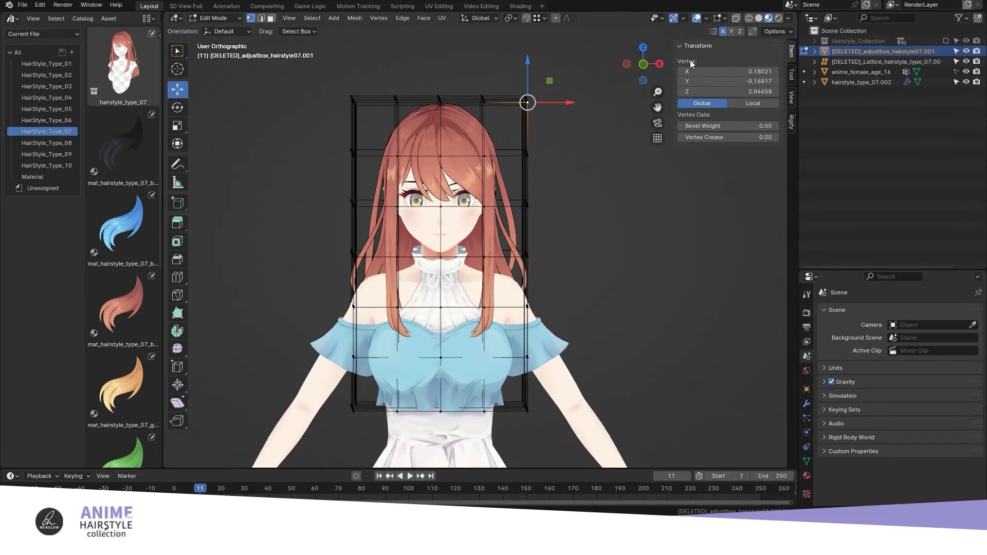
pyautogui.click(740, 19)
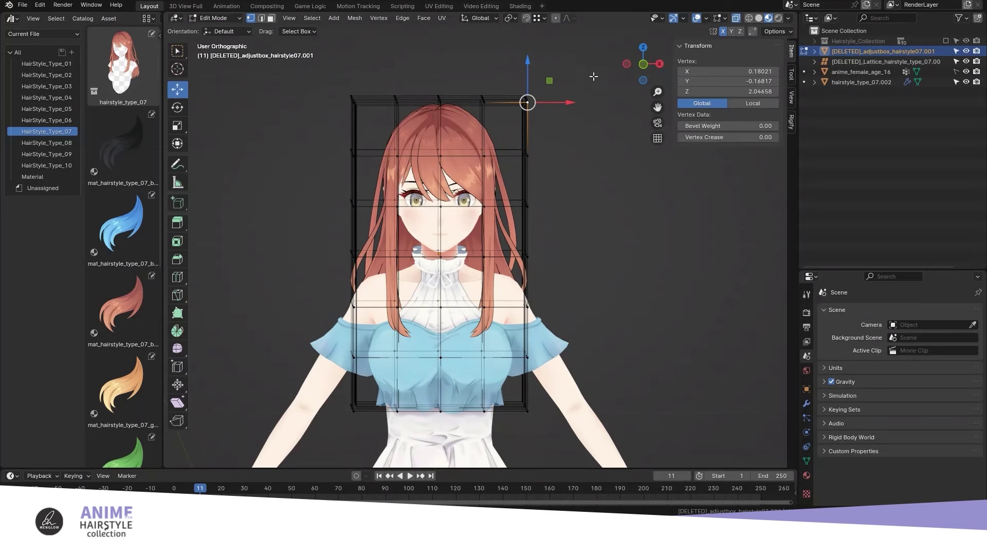
# Shift the cage's right column outward along X and raise its top row.
pyautogui.moveTo(577, 167); pyautogui.dragTo(477, 290)
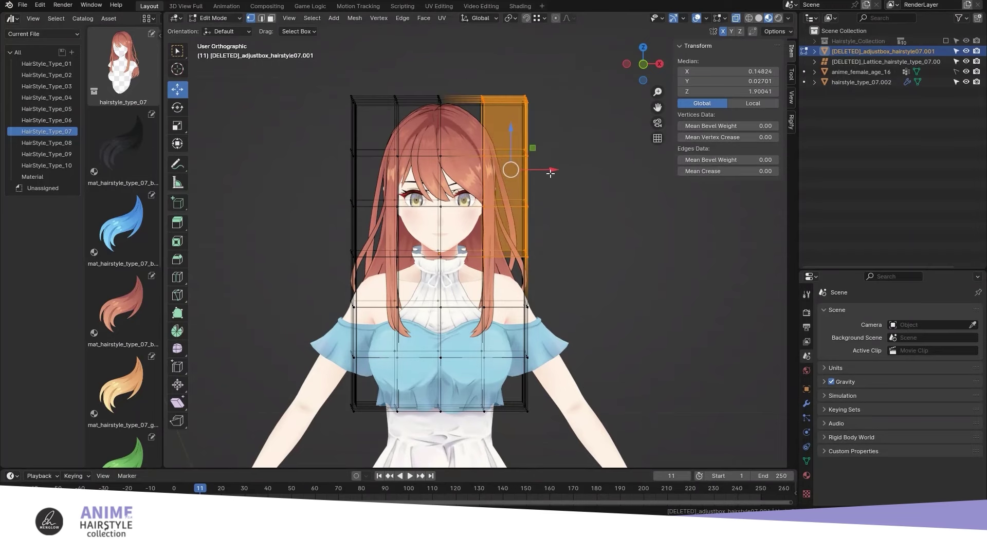
pyautogui.moveTo(550, 174); pyautogui.dragTo(548, 171)
pyautogui.click(548, 77)
pyautogui.moveTo(558, 71); pyautogui.dragTo(472, 131)
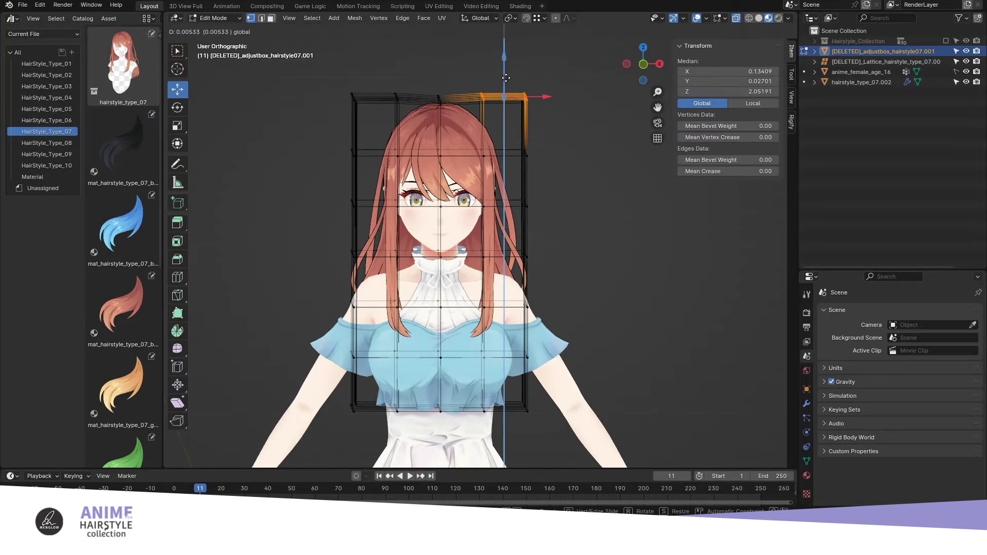
pyautogui.moveTo(504, 86); pyautogui.dragTo(505, 83)
pyautogui.moveTo(505, 88)
pyautogui.mouseDown(button='middle')
pyautogui.moveTo(492, 174)
pyautogui.moveTo(513, 210)
pyautogui.mouseUp(button='middle')
# Move several side cage vertices outward along X.
pyautogui.click(515, 212)
pyautogui.press('g')
pyautogui.press('x')
pyautogui.click(541, 218)
pyautogui.click(516, 166)
pyautogui.press('g')
pyautogui.press('x')
pyautogui.click(547, 175)
pyautogui.click(544, 204)
pyautogui.keyDown('shift'); pyautogui.click(543, 159); pyautogui.keyUp('shift')
pyautogui.press('g')
pyautogui.press('x')
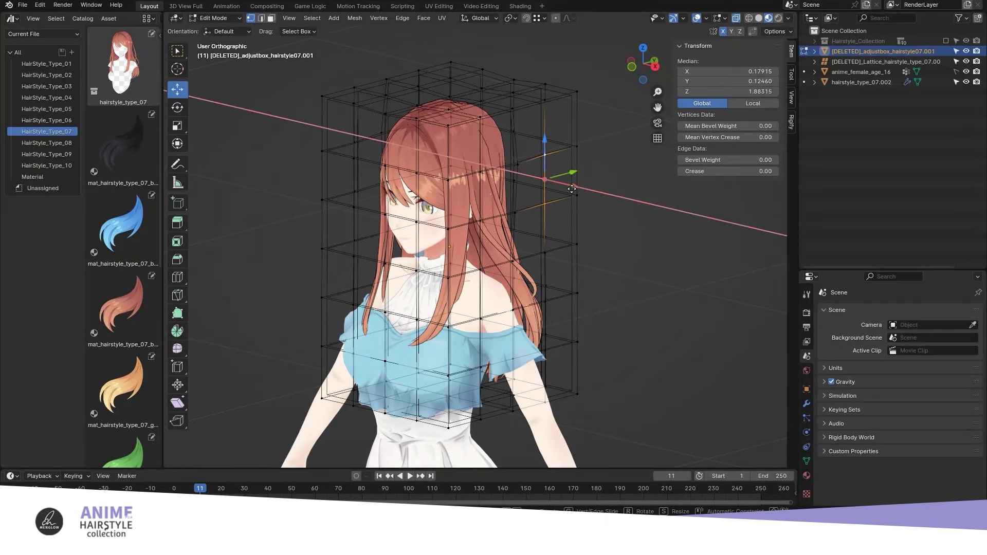
pyautogui.click(550, 169)
pyautogui.moveTo(550, 169); pyautogui.dragTo(581, 153, button='middle')
# Push the cage's right face along Y and raise its top edge along Z.
pyautogui.click(581, 152)
pyautogui.moveTo(612, 138); pyautogui.dragTo(520, 214)
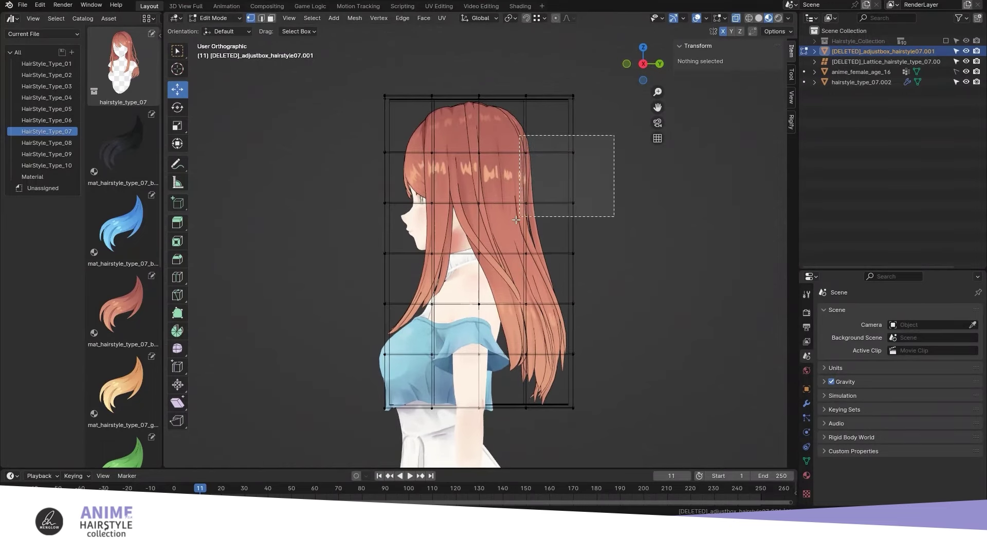
pyautogui.moveTo(599, 182); pyautogui.dragTo(604, 181)
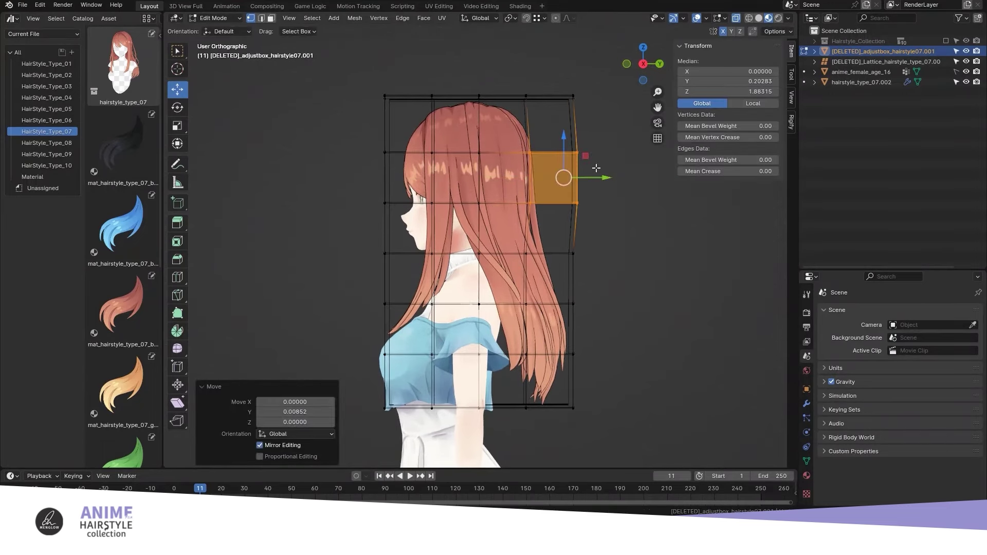
pyautogui.click(584, 94)
pyautogui.keyDown('shift'); pyautogui.click(526, 96); pyautogui.keyUp('shift')
pyautogui.press('g')
pyautogui.press('z')
pyautogui.click(522, 91)
pyautogui.moveTo(522, 91)
pyautogui.mouseDown(button='middle')
pyautogui.moveTo(569, 175)
pyautogui.moveTo(525, 297)
pyautogui.mouseUp(button='middle')
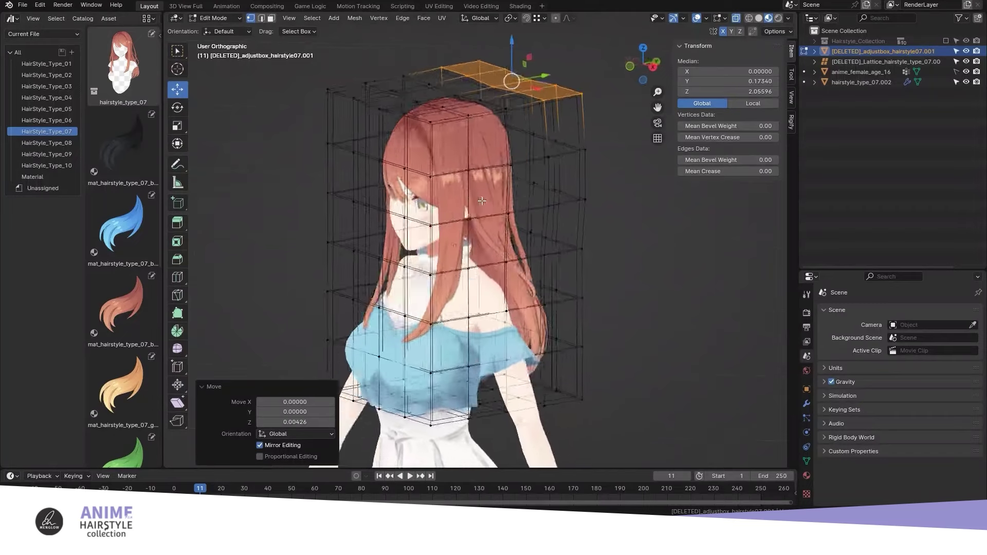
# Lower the cage's bottom edges along Z from the side view.
pyautogui.click(574, 356)
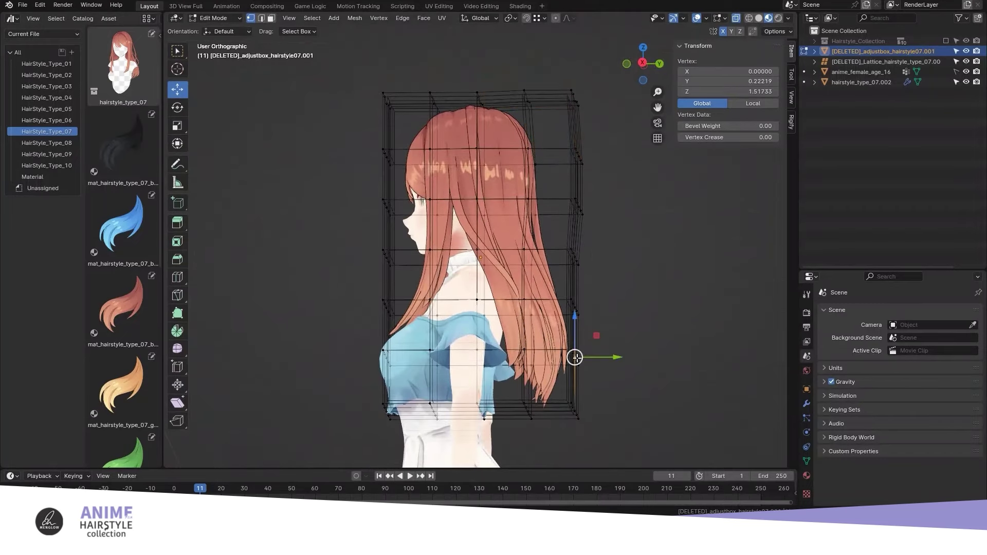
pyautogui.moveTo(573, 356); pyautogui.dragTo(579, 389, button='middle')
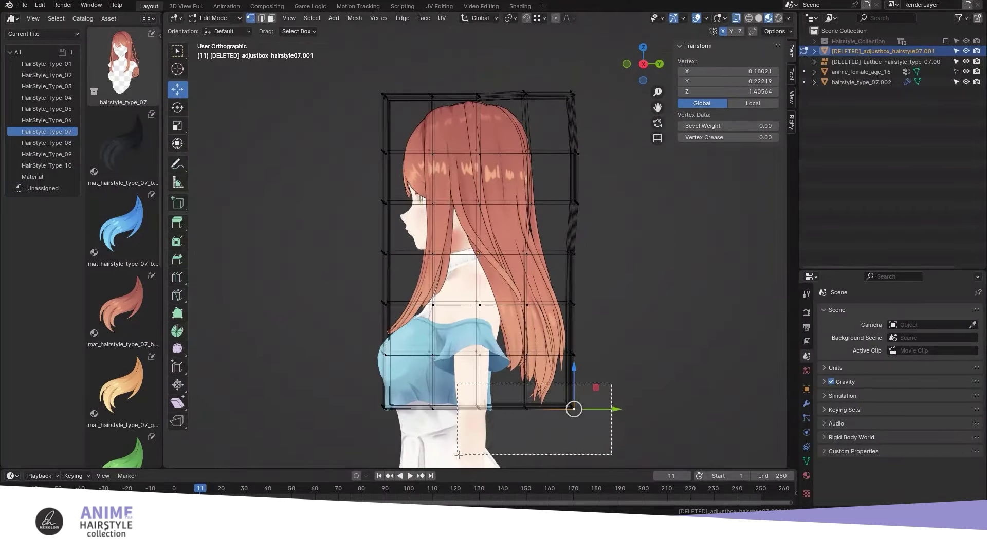
pyautogui.keyDown('alt'); pyautogui.click(527, 409); pyautogui.keyUp('alt')
pyautogui.press('g')
pyautogui.press('z')
pyautogui.click(524, 426)
# Adjust the back cage vertices, pushing a back column along Y.
pyautogui.click(569, 353)
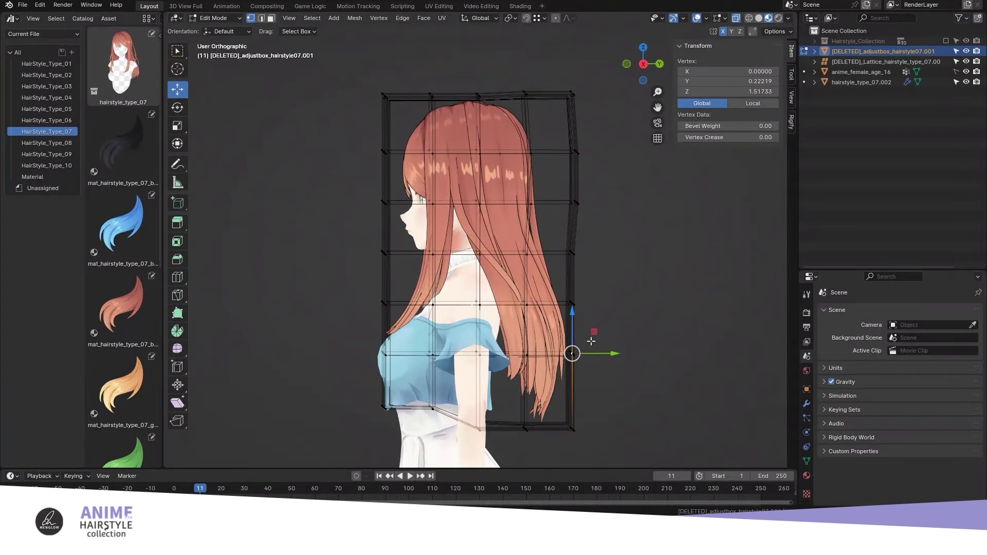
pyautogui.keyDown('alt'); pyautogui.click(581, 368); pyautogui.keyUp('alt')
pyautogui.press('g')
pyautogui.press('y')
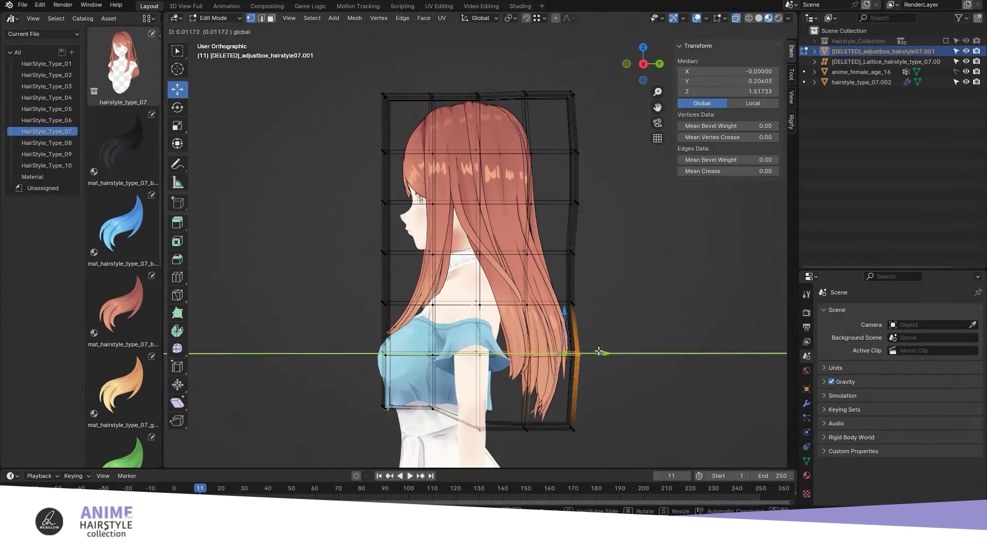
pyautogui.press('Escape')
pyautogui.click(573, 303)
pyautogui.press('g')
pyautogui.click(547, 306)
pyautogui.moveTo(582, 304); pyautogui.dragTo(591, 305, button='middle')
pyautogui.click(567, 309)
pyautogui.keyDown('alt'); pyautogui.click(569, 288); pyautogui.keyUp('alt')
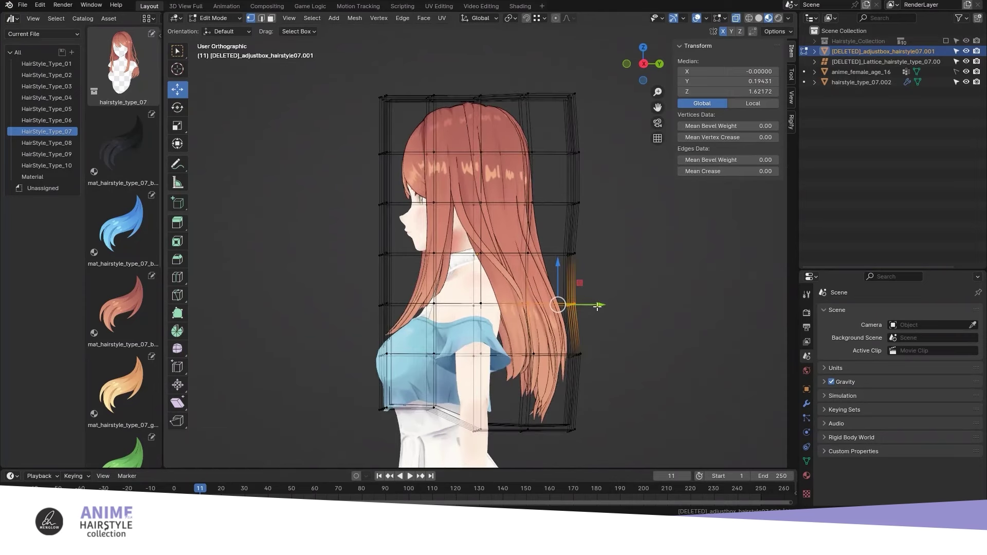
pyautogui.press('g')
pyautogui.press('y')
pyautogui.click(609, 305)
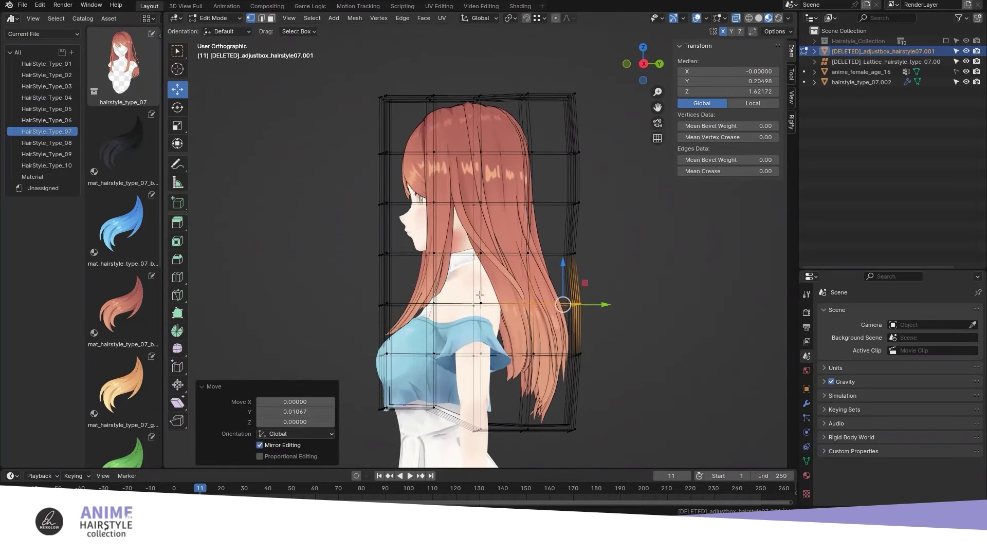
# Move the front-left cage column along Y.
pyautogui.click(351, 297)
pyautogui.moveTo(342, 289); pyautogui.dragTo(441, 360)
pyautogui.moveTo(353, 330); pyautogui.dragTo(355, 332, button='middle')
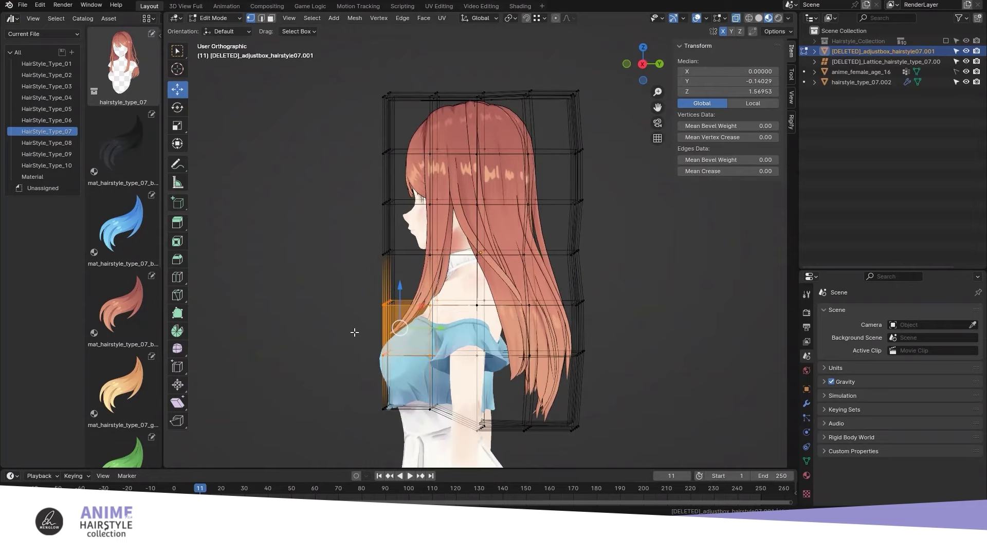
pyautogui.press('g')
pyautogui.press('y')
pyautogui.click(409, 308)
# From the front, widen the lower front cage vertices along X.
pyautogui.moveTo(409, 308)
pyautogui.mouseDown(button='middle')
pyautogui.moveTo(486, 330)
pyautogui.moveTo(479, 373)
pyautogui.mouseUp(button='middle')
pyautogui.click(485, 330)
pyautogui.keyDown('shift'); pyautogui.click(481, 374); pyautogui.keyUp('shift')
pyautogui.moveTo(519, 353); pyautogui.dragTo(530, 353)
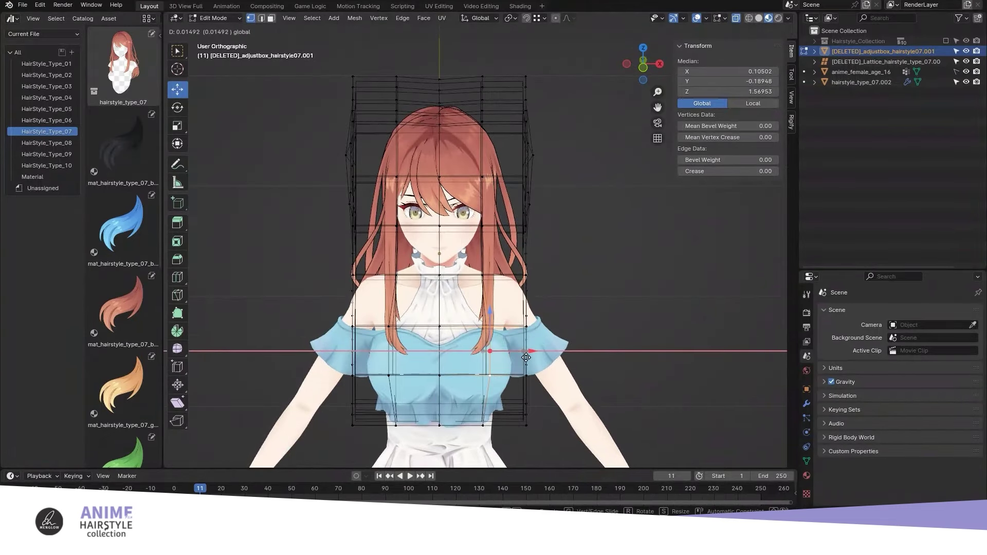
pyautogui.moveTo(529, 353)
pyautogui.mouseDown(button='middle')
pyautogui.moveTo(445, 246)
pyautogui.moveTo(348, 236)
pyautogui.moveTo(433, 235)
pyautogui.moveTo(379, 163)
pyautogui.mouseUp(button='middle')
pyautogui.click(226, 19)
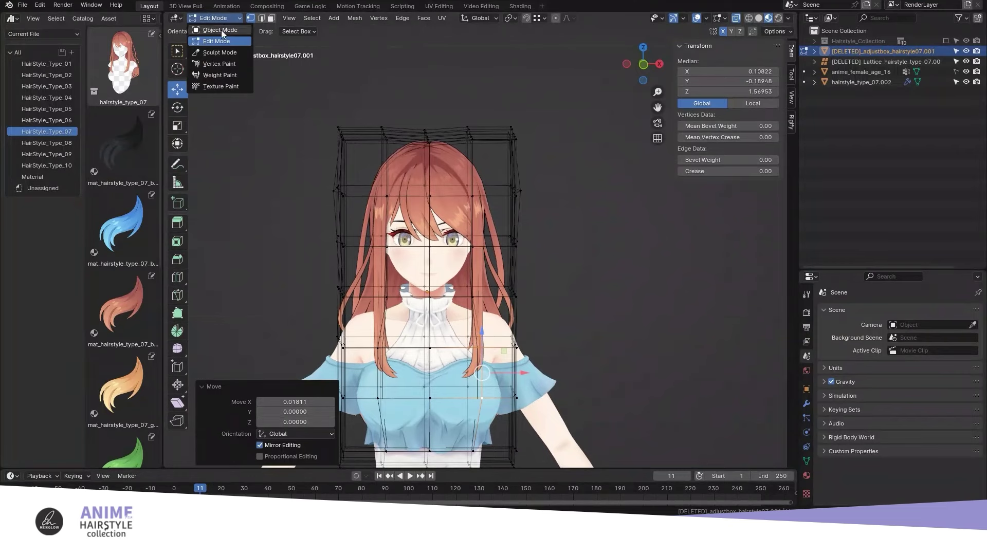
# In Object Mode, apply the [APPLY]Lattice modifier on hairstyle_type_07.002.
pyautogui.click(221, 30)
pyautogui.click(442, 176)
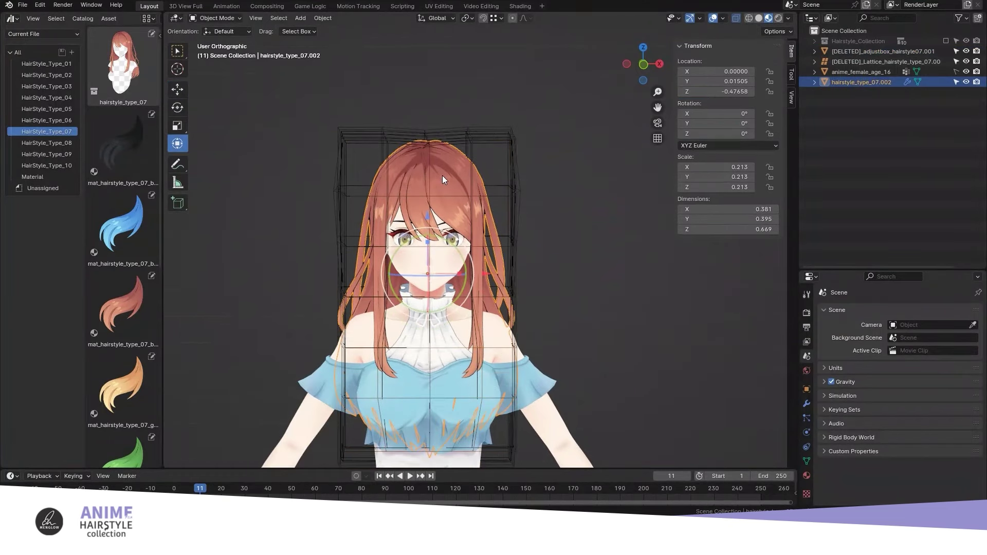
pyautogui.click(806, 404)
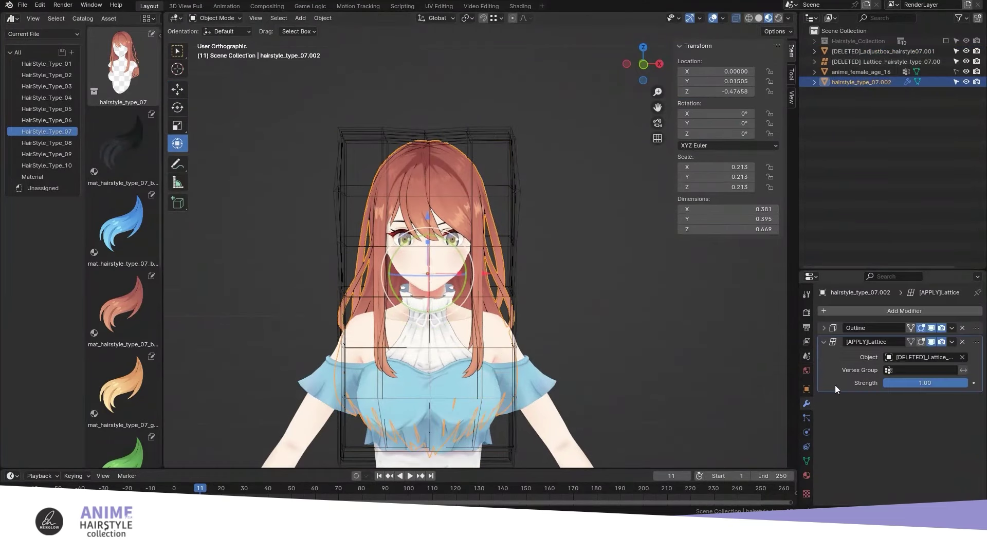
pyautogui.click(951, 343)
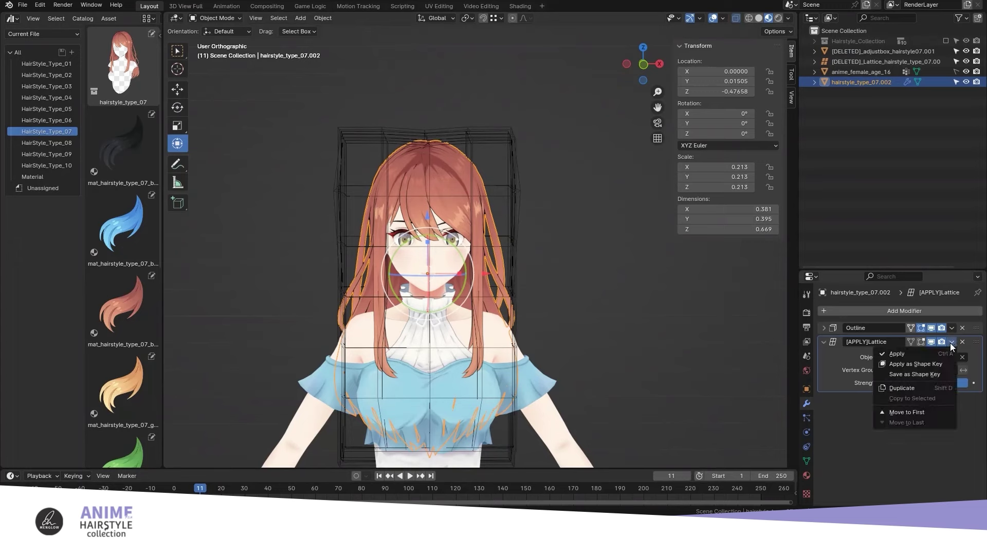
pyautogui.click(904, 354)
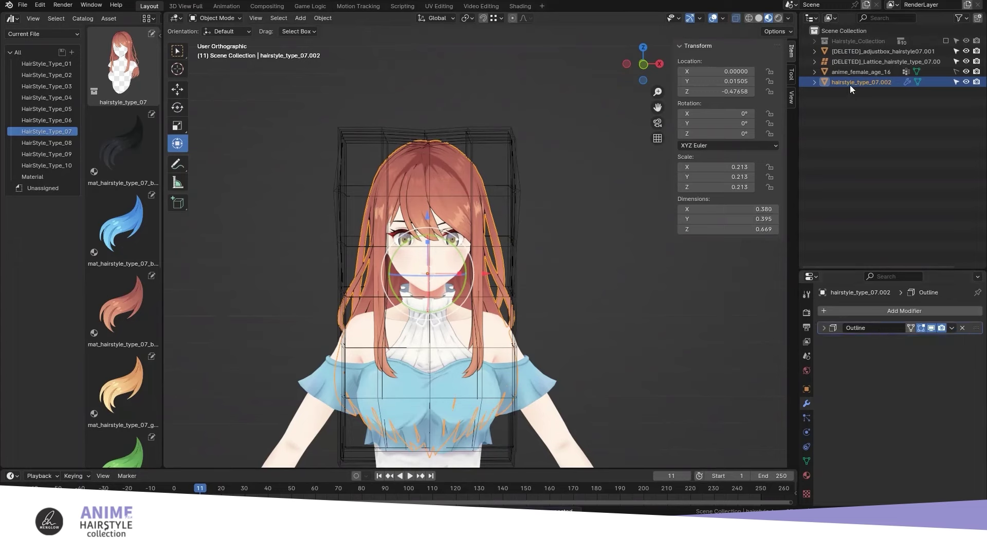
# Delete the adjustbox and Lattice helper objects from the Outliner.
pyautogui.click(855, 54)
pyautogui.keyDown('shift'); pyautogui.click(856, 60); pyautogui.keyUp('shift')
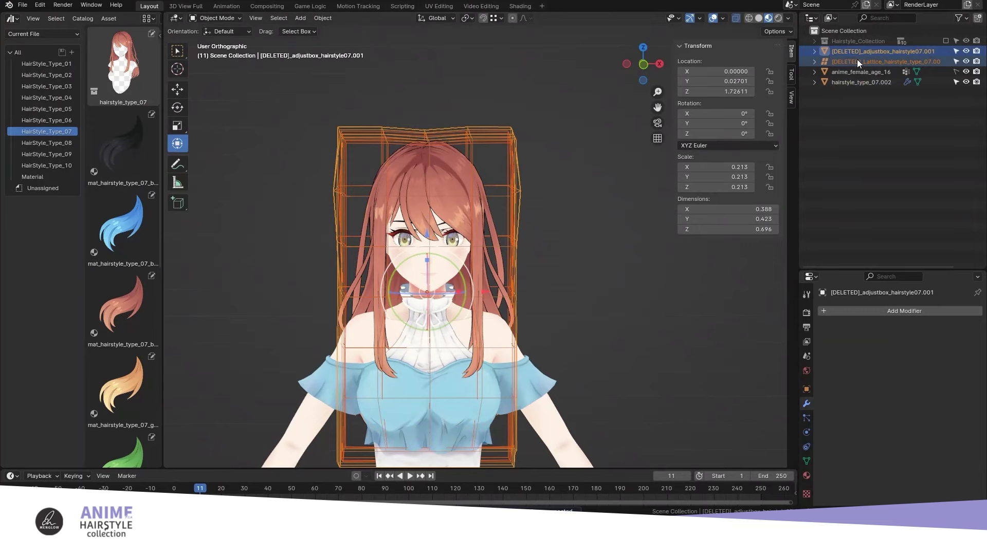
pyautogui.rightClick(857, 60)
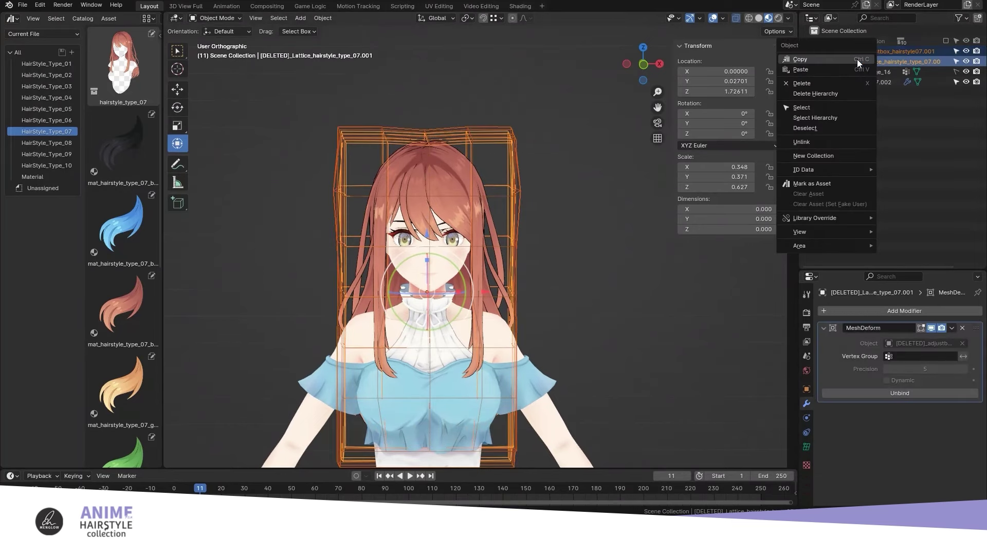
pyautogui.click(816, 83)
pyautogui.moveTo(540, 205)
pyautogui.mouseDown(button='middle')
pyautogui.moveTo(510, 217)
pyautogui.moveTo(459, 212)
pyautogui.moveTo(545, 213)
pyautogui.moveTo(557, 226)
pyautogui.moveTo(533, 224)
pyautogui.mouseUp(button='middle')
# Drop the golden hairstyle 07 material onto the hair.
pyautogui.scroll(-3, 130, 261)
pyautogui.scroll(-4, 128, 266)
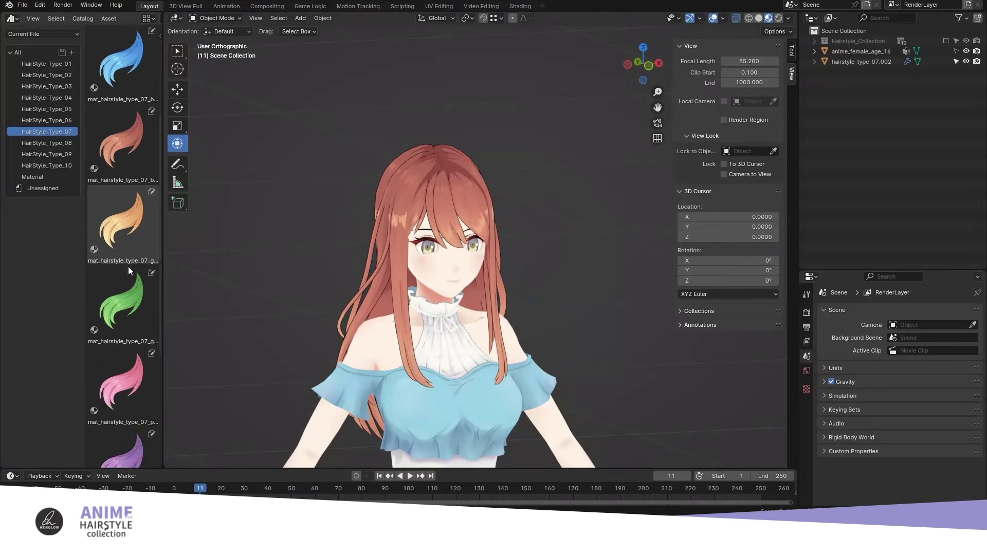
pyautogui.moveTo(131, 237)
pyautogui.mouseDown()
pyautogui.moveTo(133, 219)
pyautogui.moveTo(409, 189)
pyautogui.mouseUp()
pyautogui.moveTo(473, 251); pyautogui.dragTo(488, 244, button='middle')
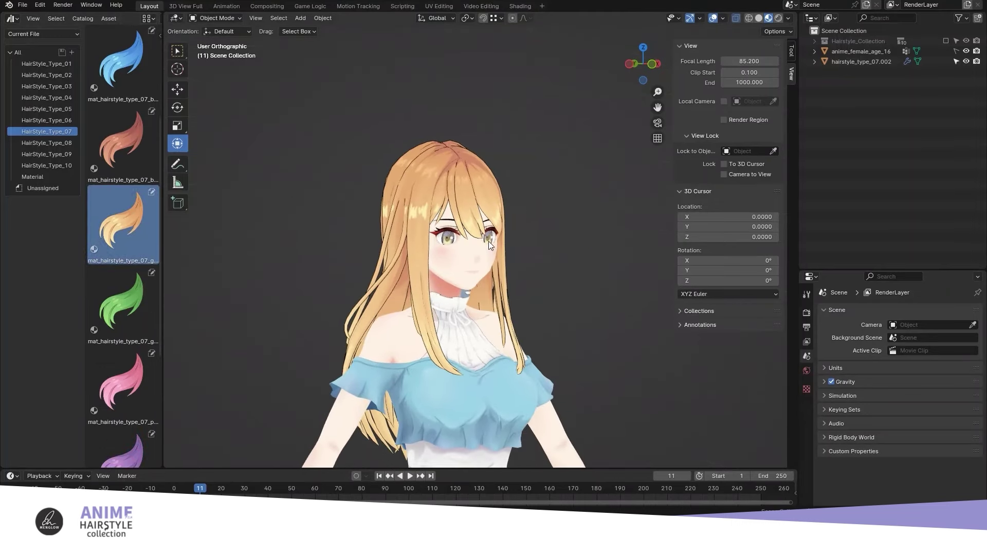
# Replace it with mat_hairstyle_type_07_red.
pyautogui.scroll(-4, 126, 366)
pyautogui.scroll(-4, 128, 366)
pyautogui.moveTo(128, 375)
pyautogui.mouseDown()
pyautogui.moveTo(408, 201)
pyautogui.moveTo(422, 181)
pyautogui.mouseUp()
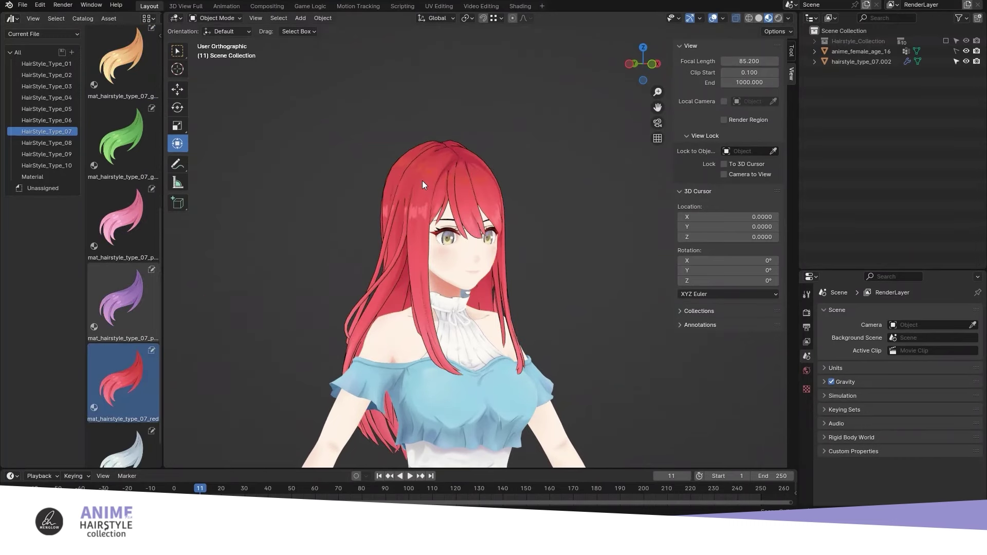
pyautogui.moveTo(451, 237)
pyautogui.mouseDown(button='middle')
pyautogui.moveTo(387, 238)
pyautogui.moveTo(409, 248)
pyautogui.mouseUp(button='middle')
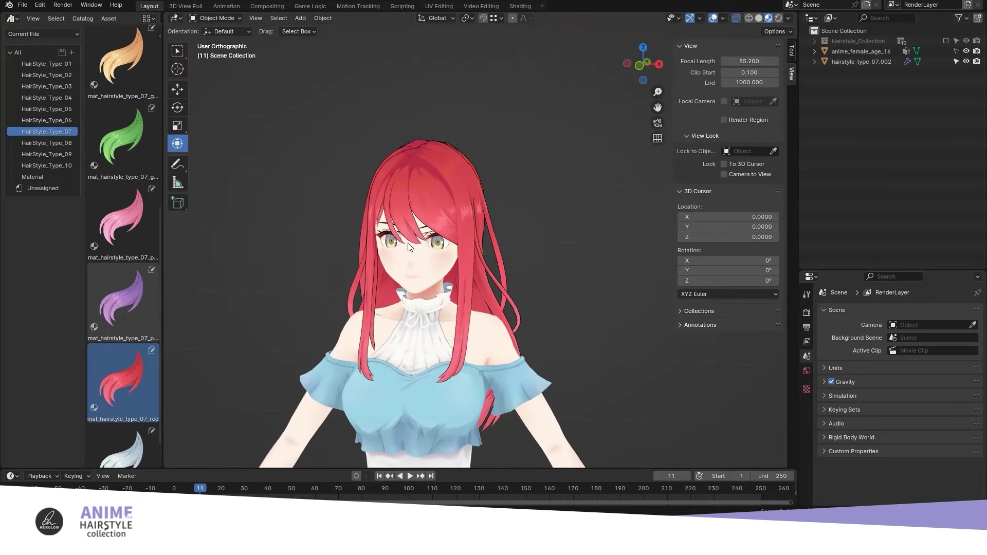